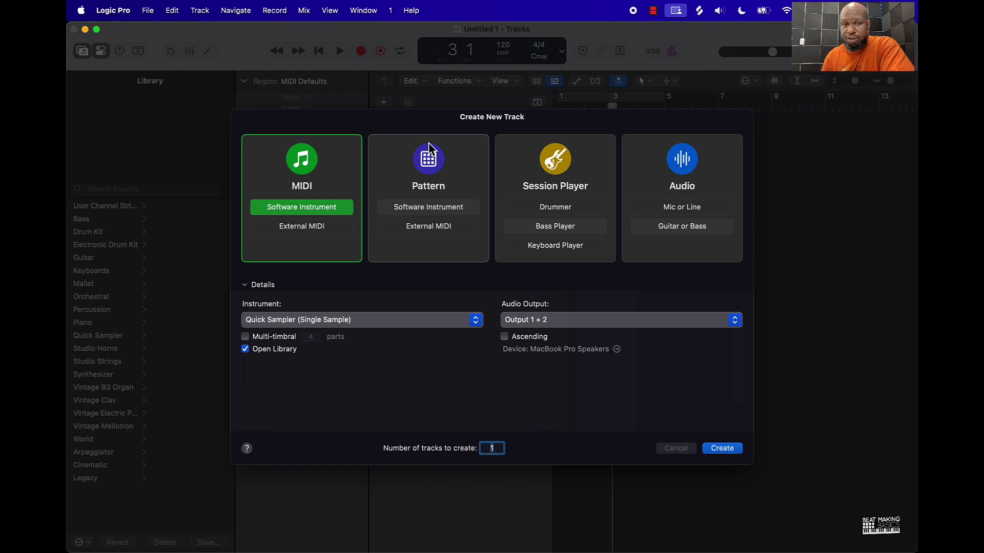
Create software instrument track Inst 1 with Quick Sampler (Single Sample) loaded
click(723, 449)
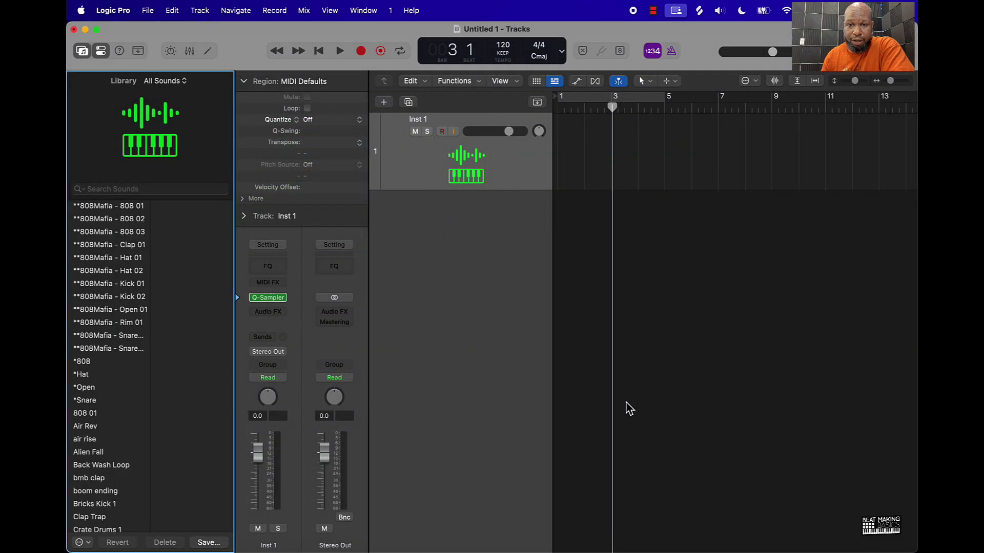
click(566, 535)
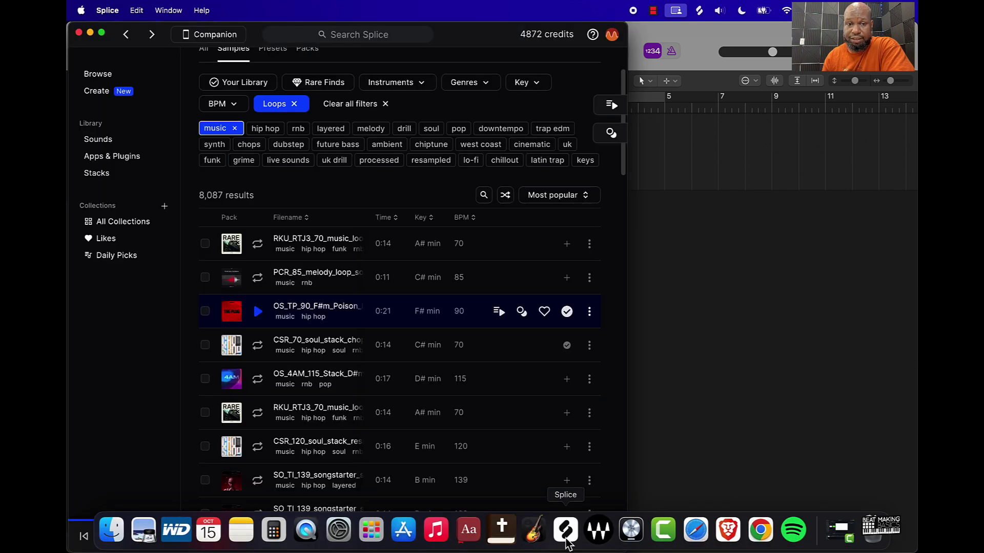
Preview and download the first RKU_RTJ3_70 A# minor loop, place it at bar 1 on a new audio track, and play it
click(258, 244)
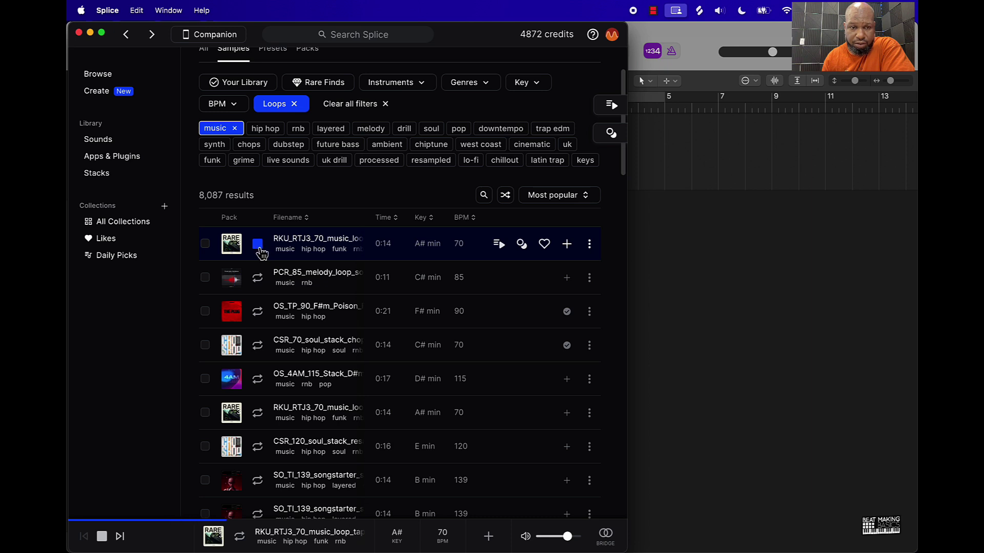
click(566, 244)
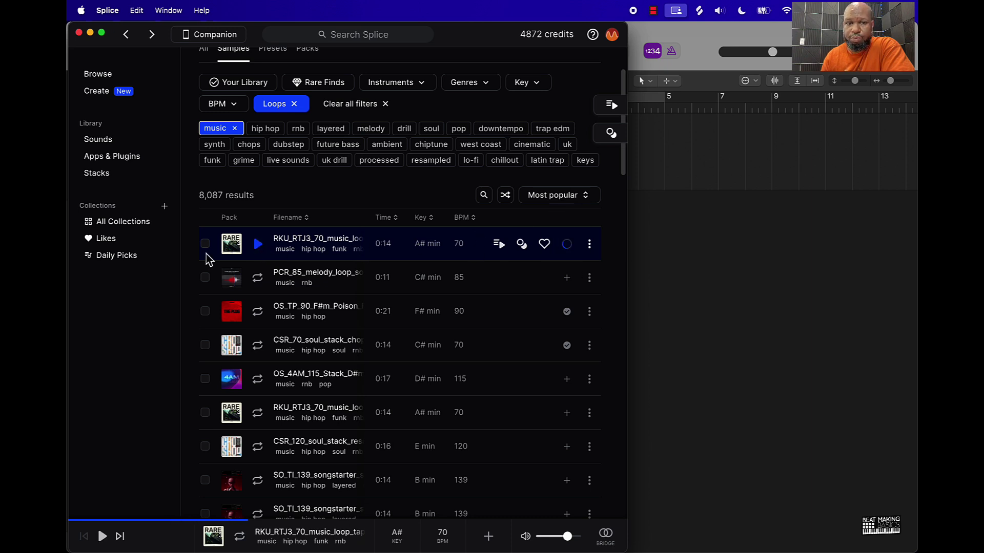
drag(267, 249, 607, 246)
click(739, 246)
key(Return)
key(space)
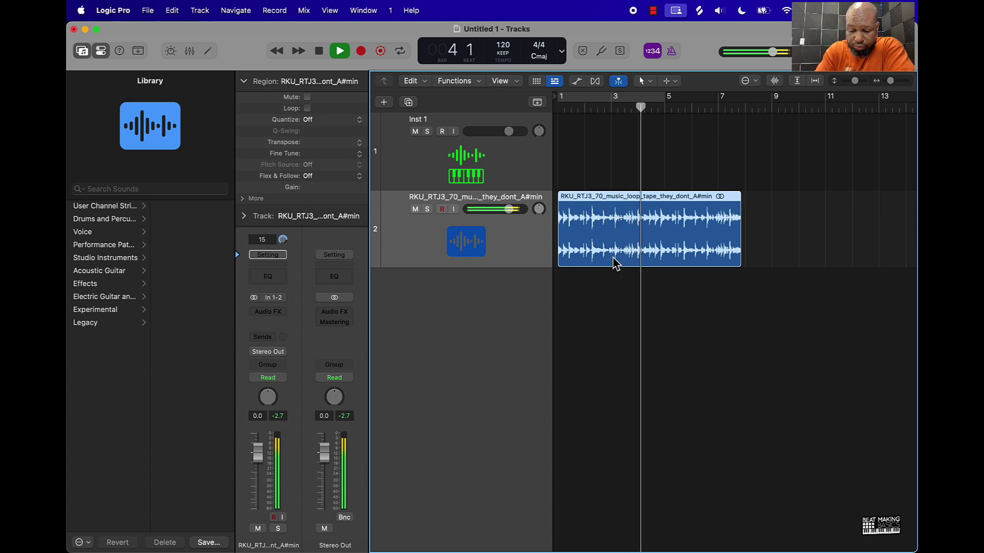
Stop playback and enable Polyphonic flex on the loop track
key(space)
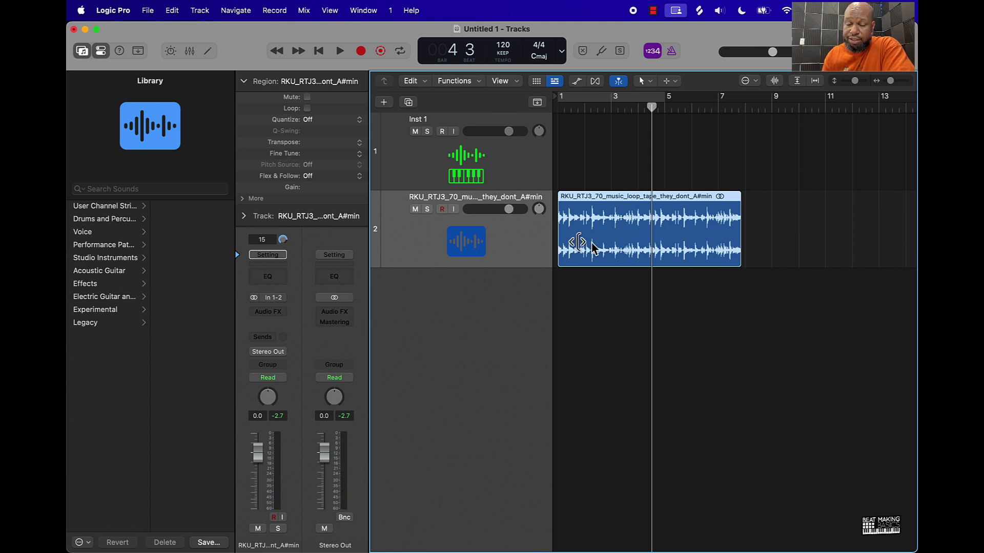
click(596, 82)
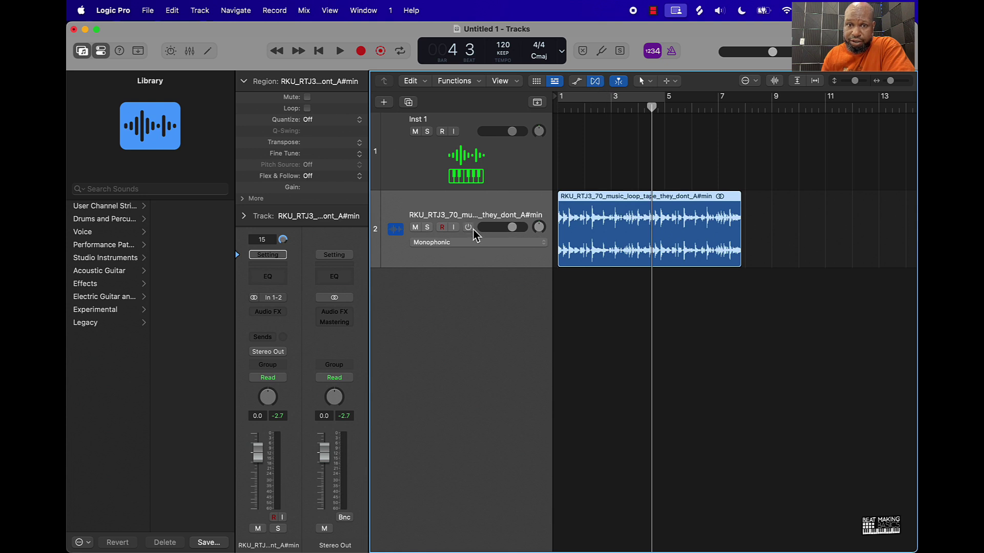
click(469, 228)
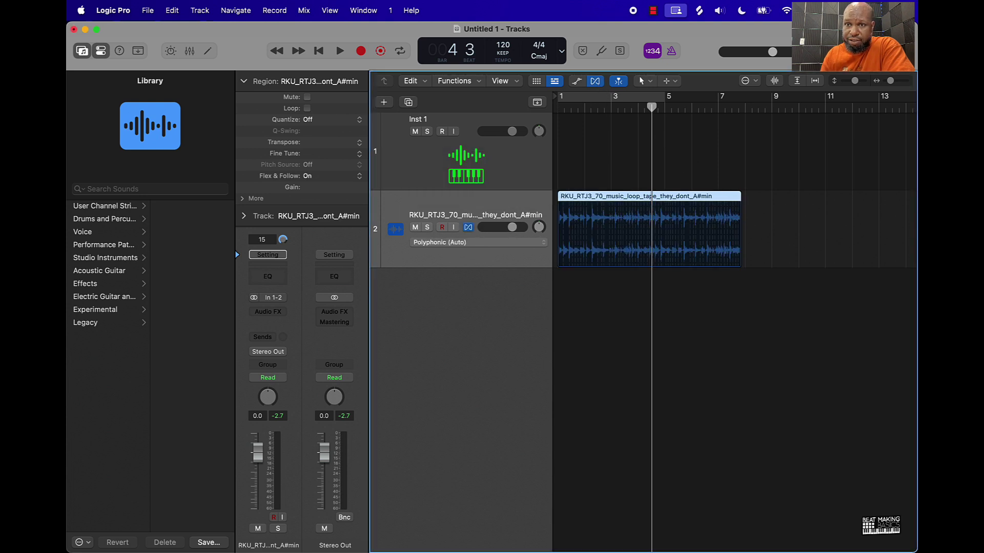
Cycle bars 1–9, stretch the loop region to bar 9, and load it into Quick Sampler
click(653, 100)
drag(660, 97, 773, 109)
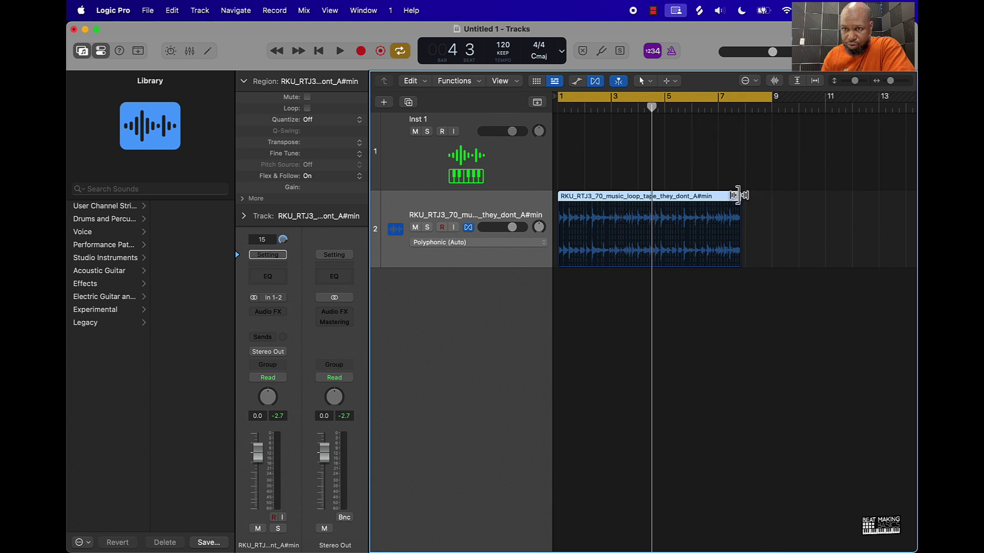
drag(738, 197, 771, 197)
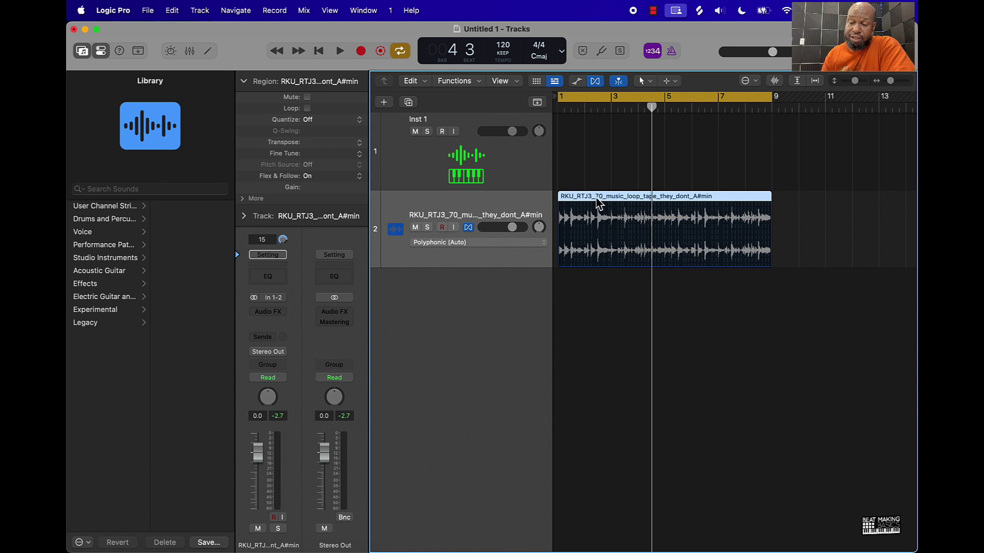
drag(599, 204, 494, 324)
Change Quick Sampler's slicing mode to Equal Divisions with 32 slices
key(Escape)
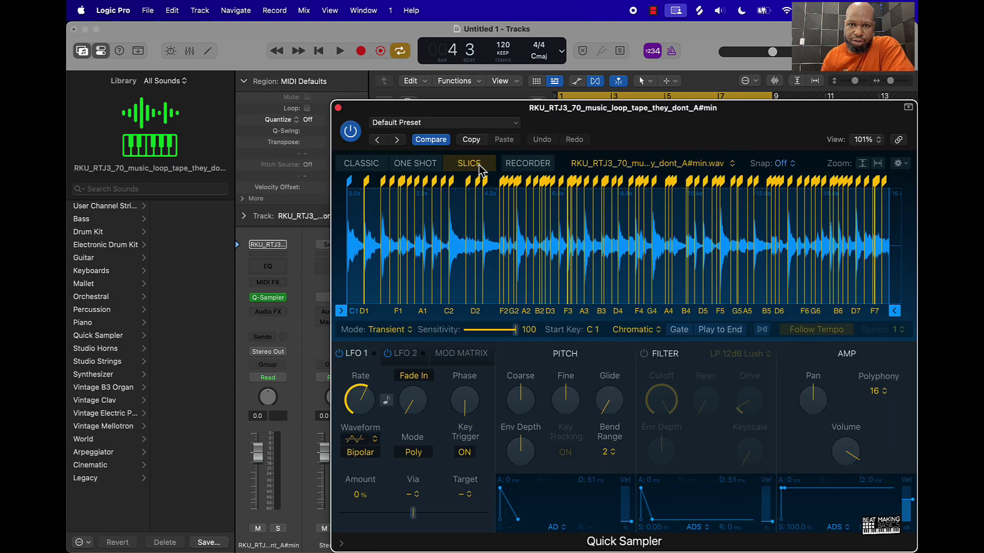
click(389, 331)
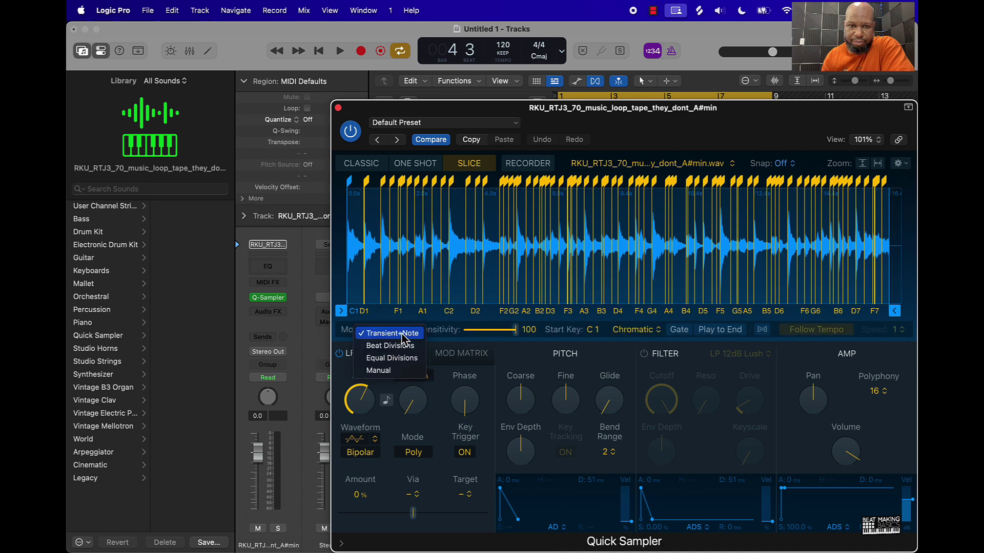
click(392, 347)
click(391, 332)
click(384, 345)
mouse_move(495, 330)
mouse_down()
mouse_move(480, 333)
mouse_move(489, 336)
mouse_up()
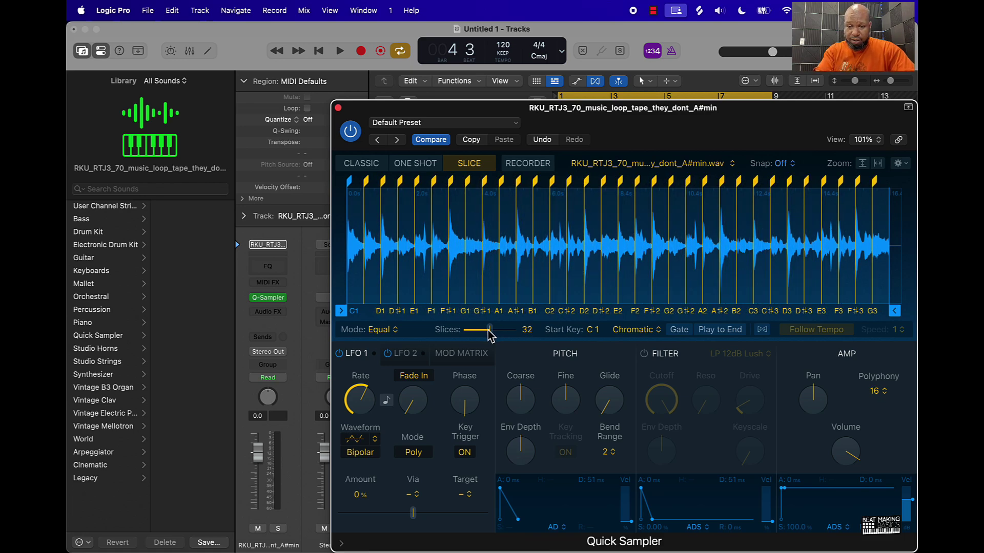
Open Musical Typing and audition loop slices with the A, F, K and J keys
key(super+k)
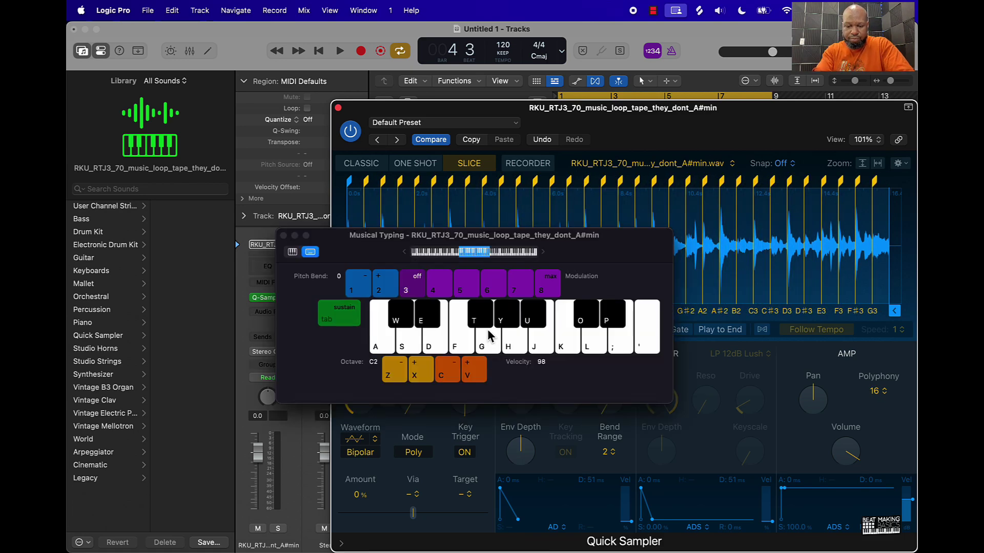
key(a)
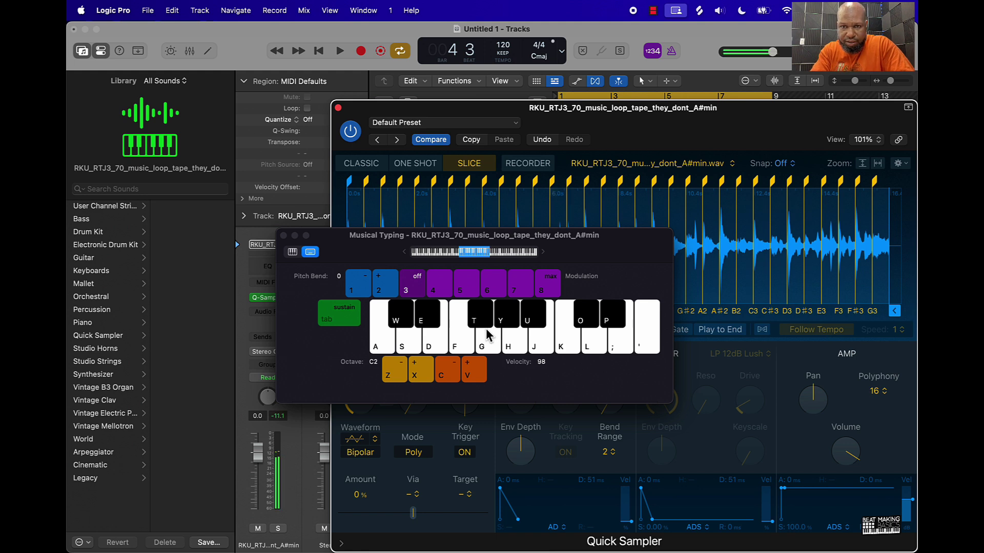
key(f)
key(f)
key(f)
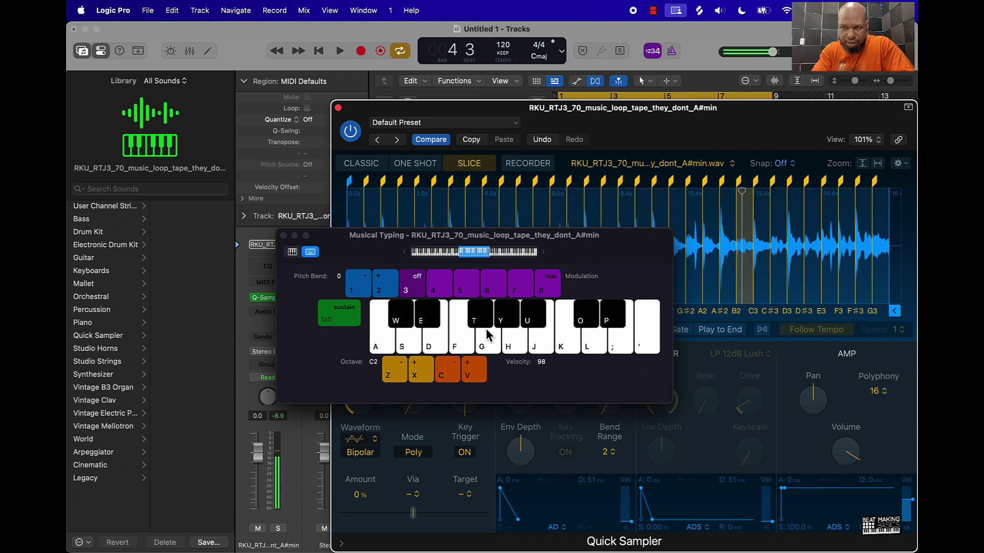
key(f)
key(k)
key(k)
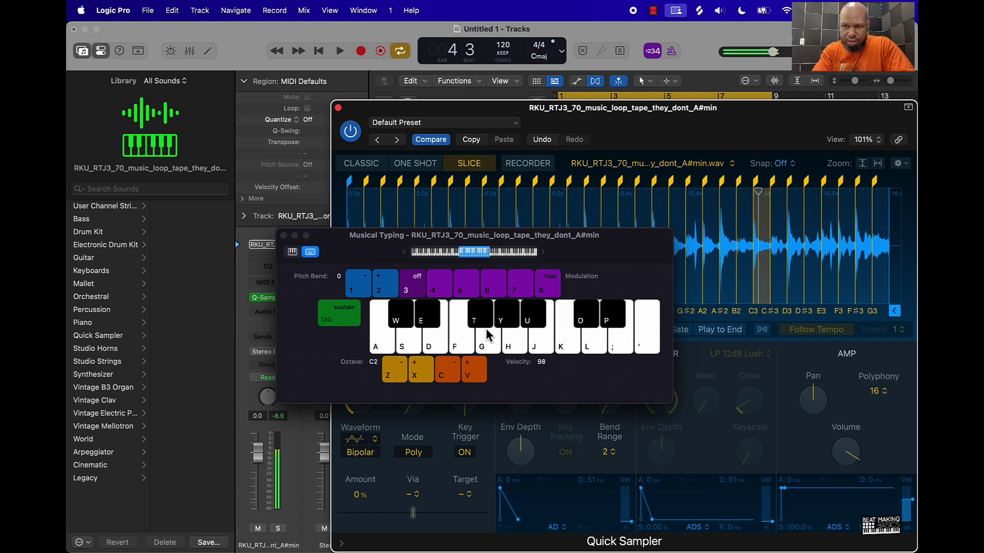
key(f)
key(j)
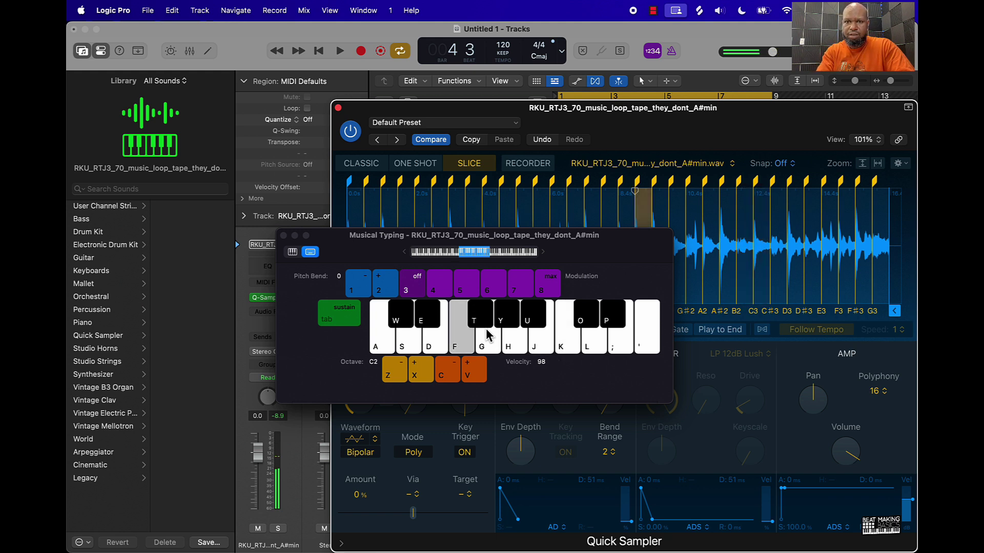
Set Quick Sampler to Classic mode with Reverse playback and Follow Tempo on, then close it
click(359, 215)
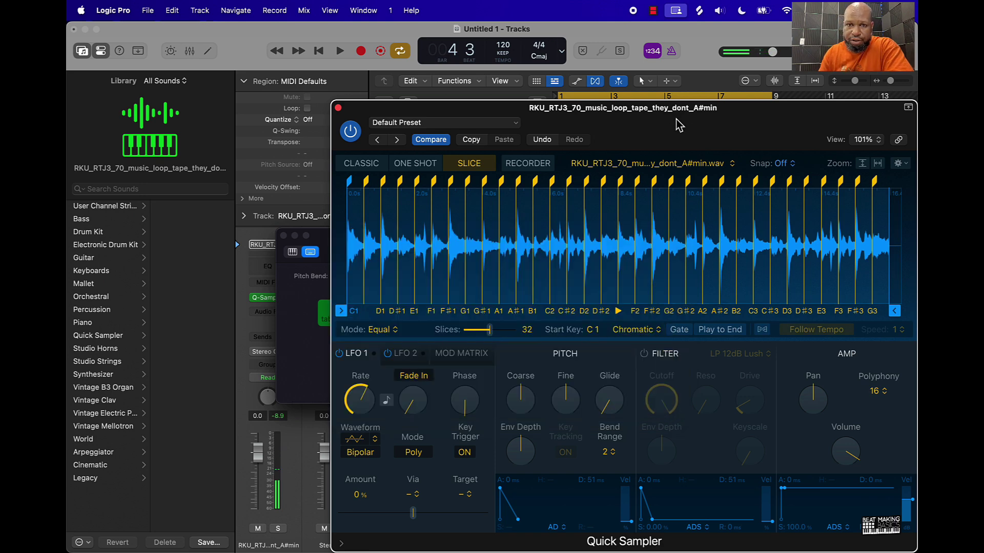
click(361, 163)
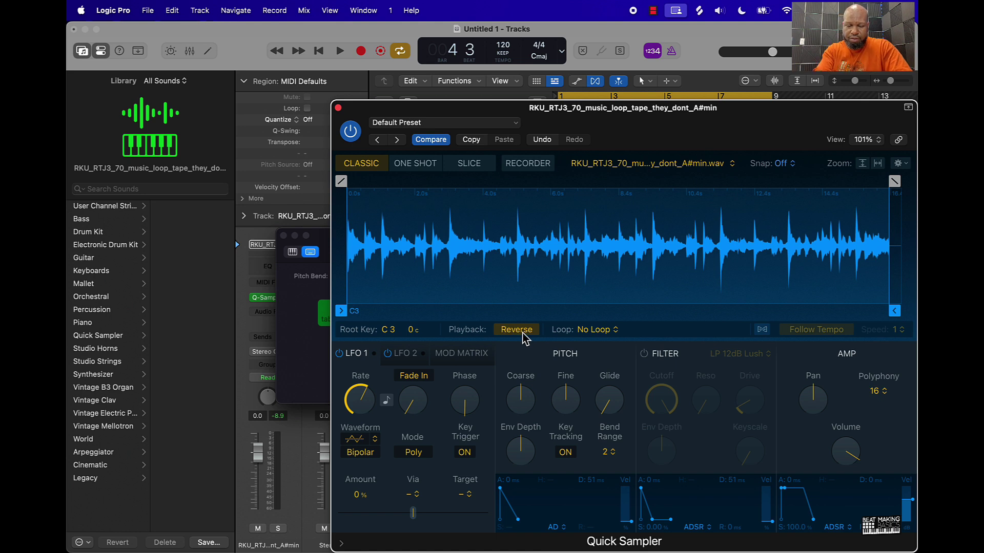
key(a)
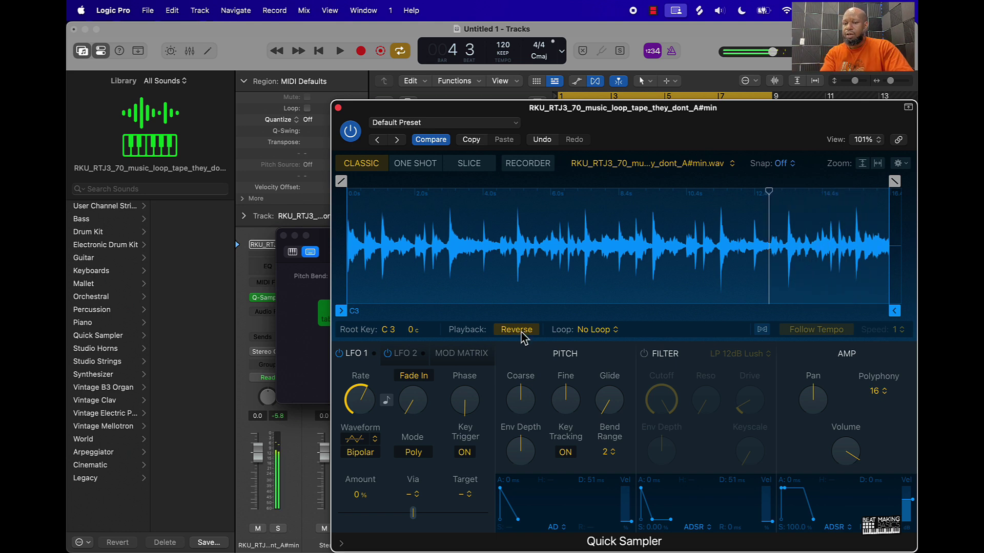
click(762, 331)
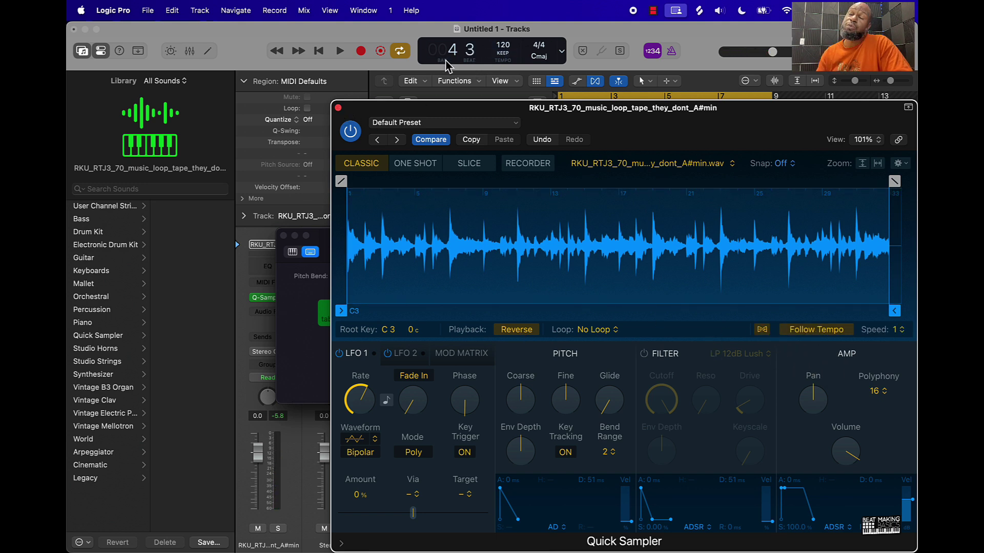
click(338, 108)
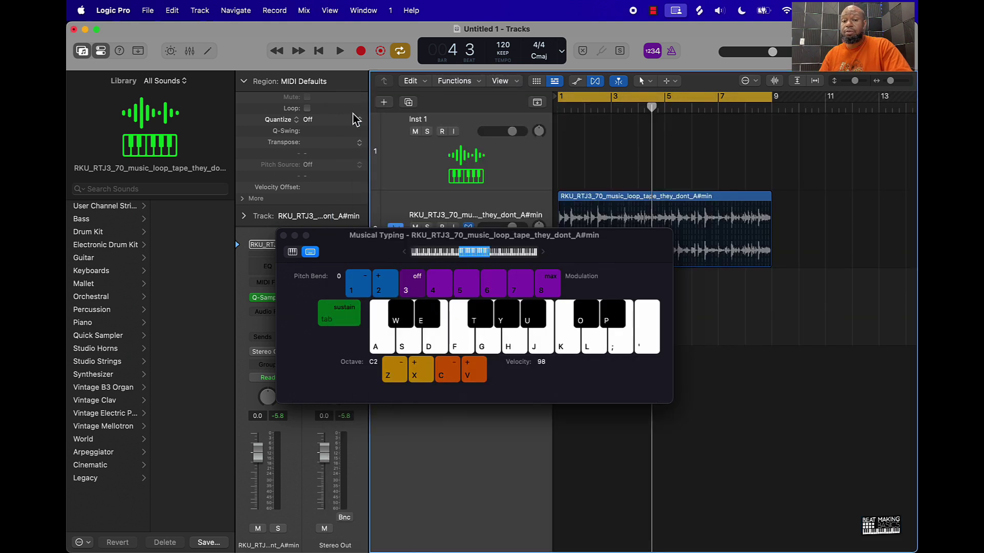
Close Musical Typing, select track 2, and open Stem Splitter for the loop region
click(284, 236)
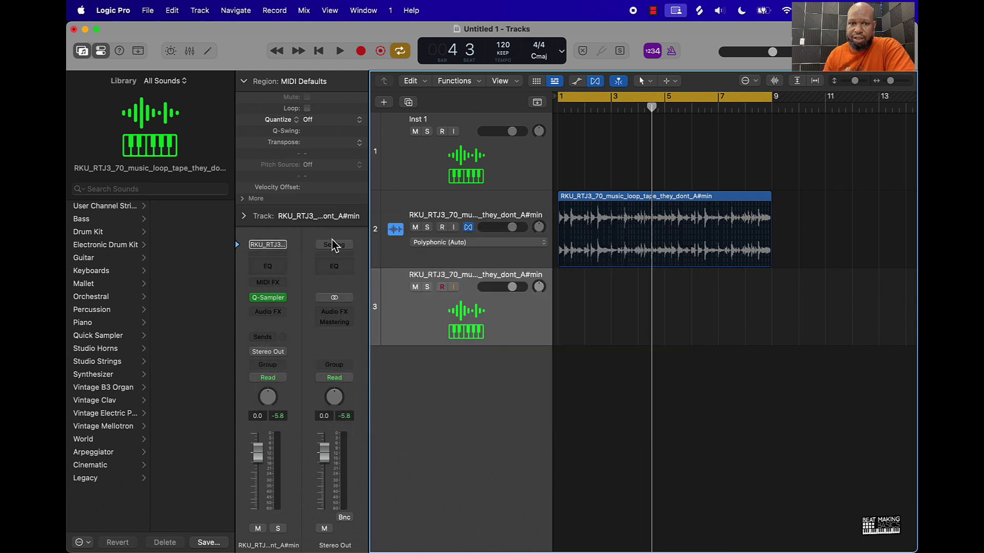
click(460, 212)
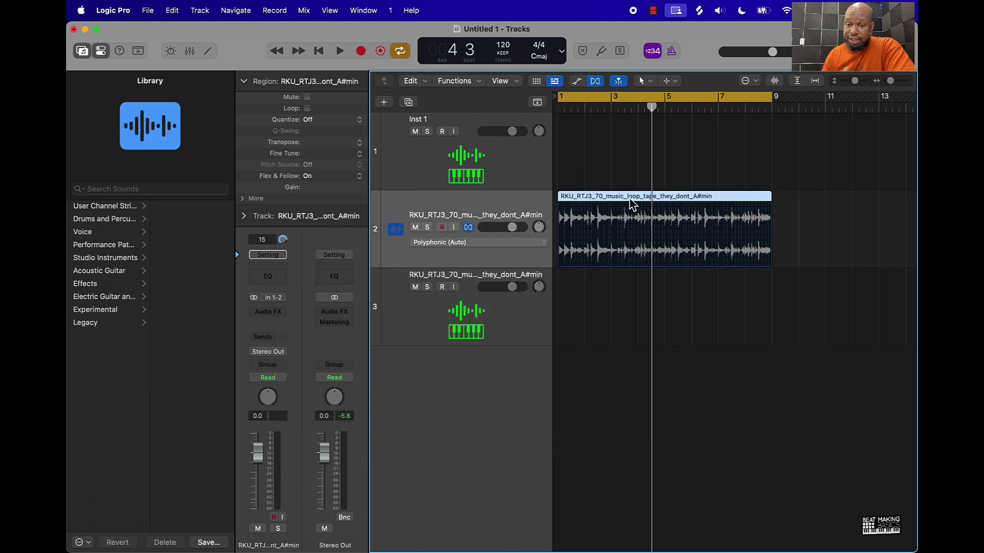
right_click(630, 202)
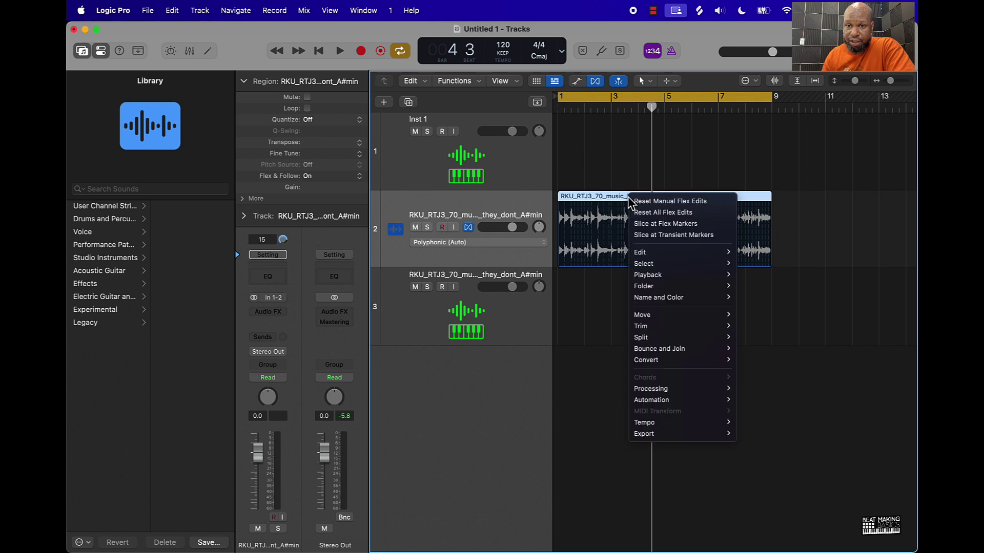
mouse_move(653, 391)
click(778, 392)
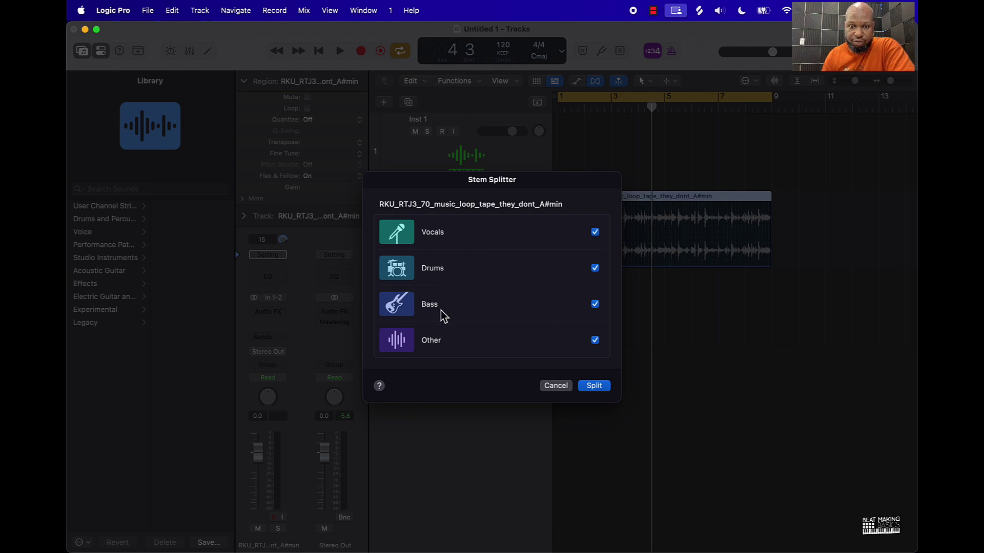
Split the loop into Vocals, Drums, Bass and Other stem tracks
click(608, 389)
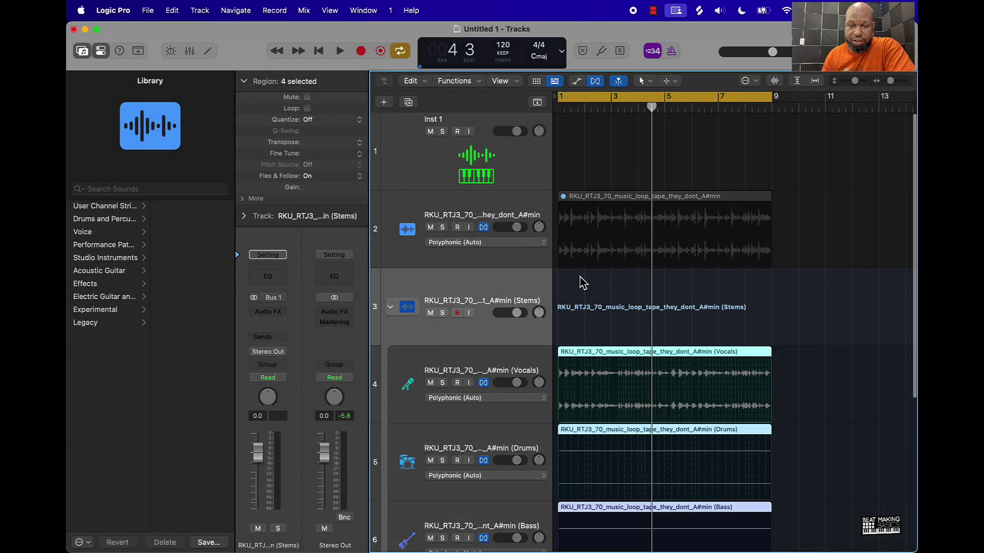
scroll(593, 381, down, 3)
scroll(593, 387, down, 1)
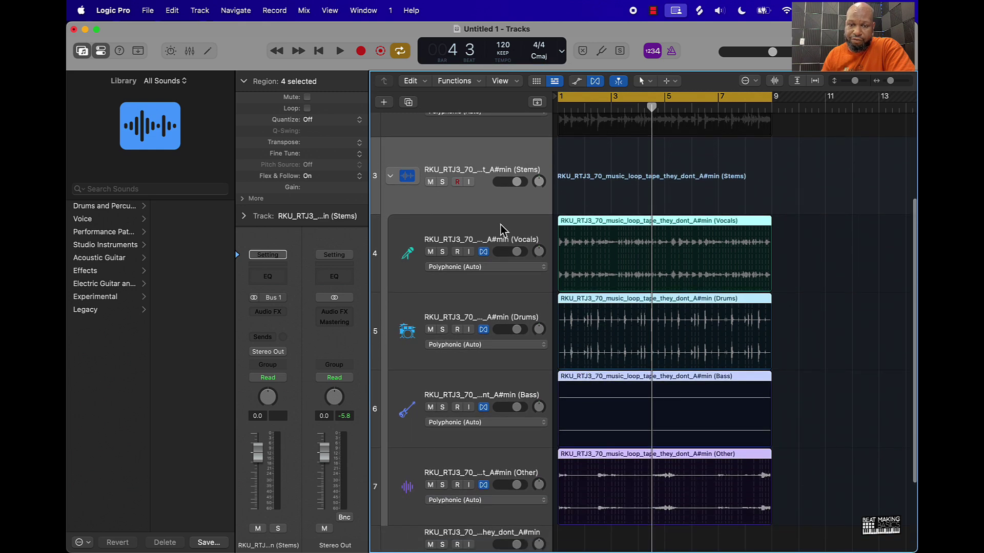
scroll(558, 236, up, 5)
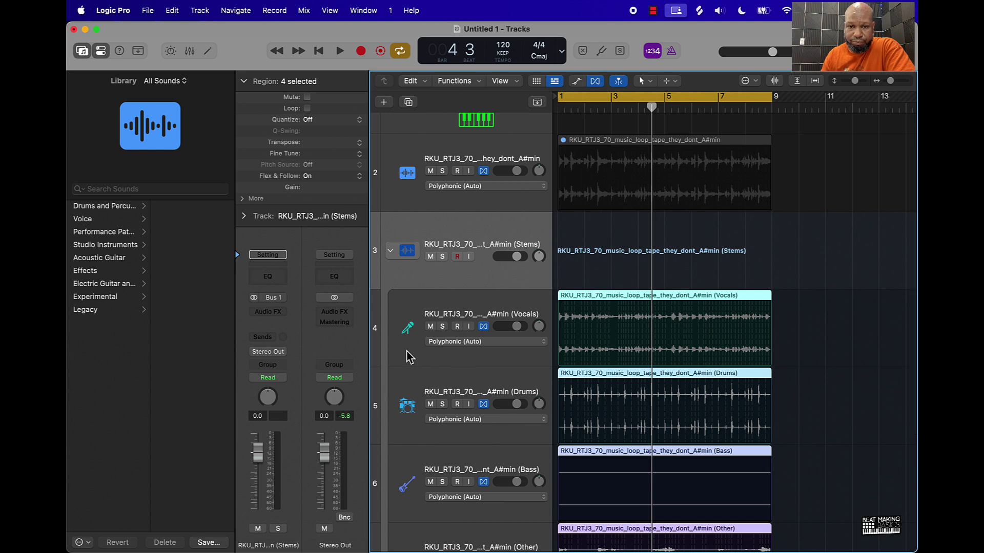
Mute the Drums, Bass and Other stems and play the Vocals stem alone
click(412, 356)
scroll(436, 364, down, 5)
drag(430, 331, 433, 484)
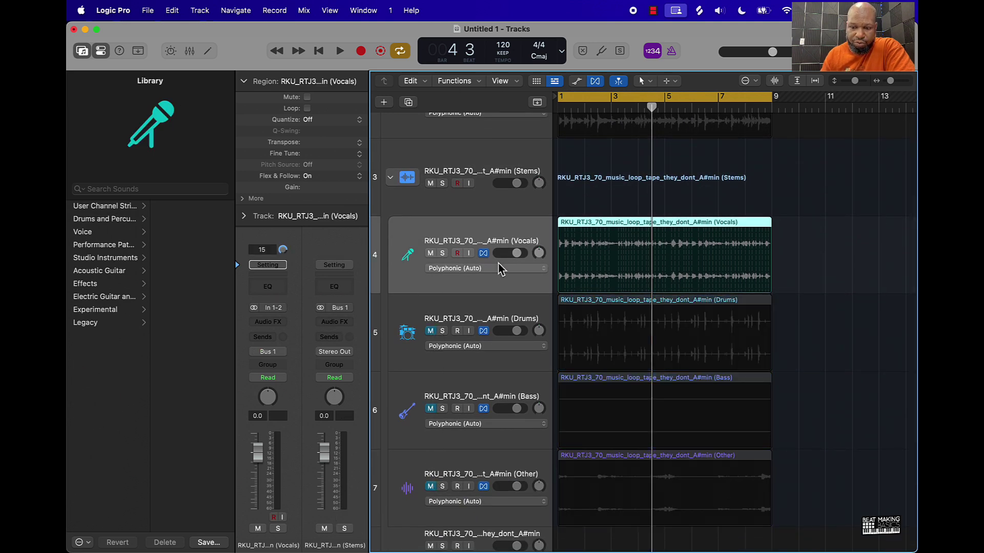
key(space)
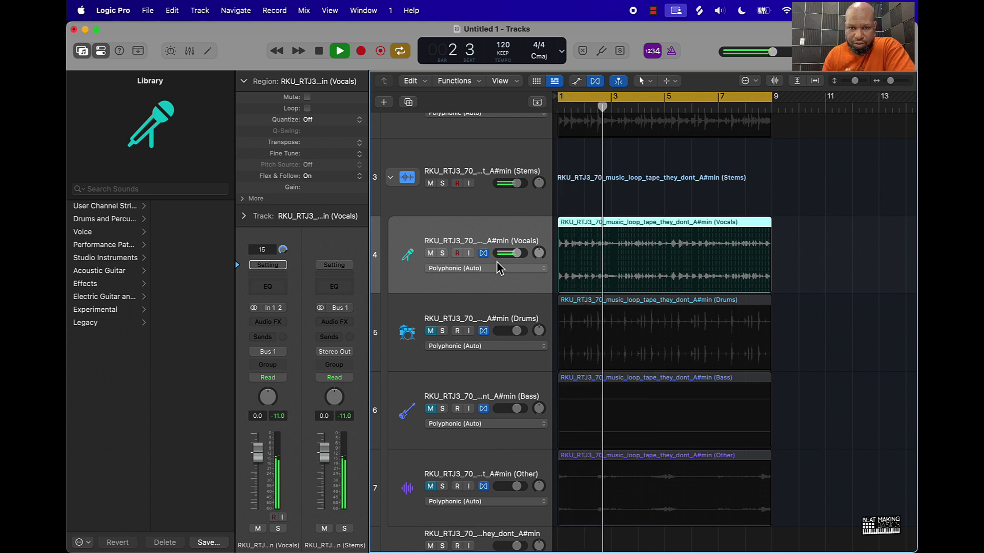
scroll(448, 269, down, 1)
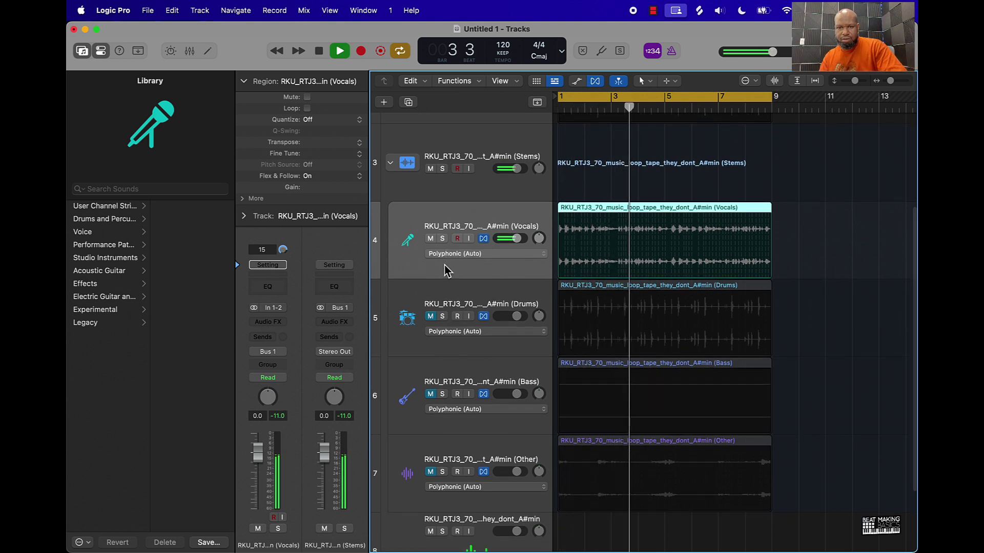
Unmute Drums and mute Vocals to hear the Drums stem
click(431, 316)
key(space)
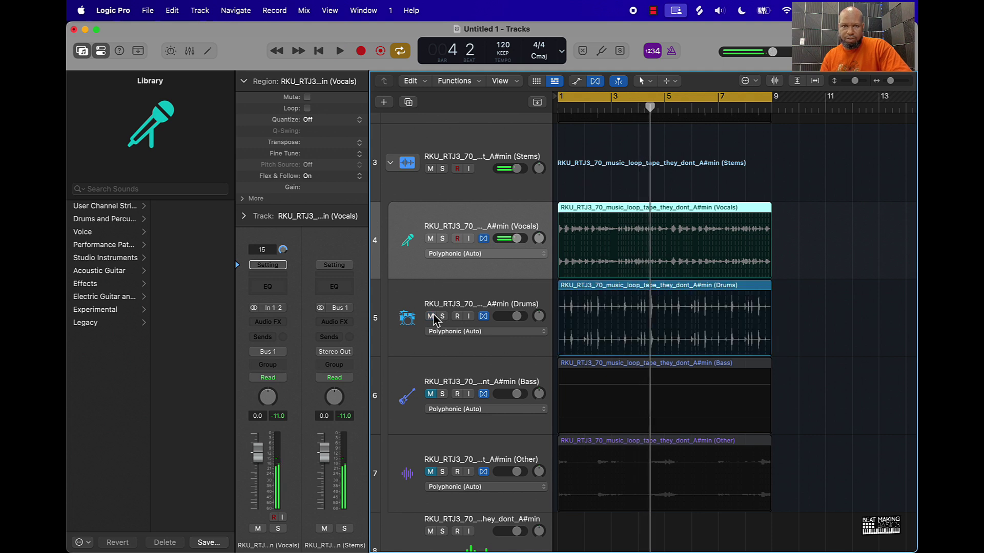
click(431, 239)
key(space)
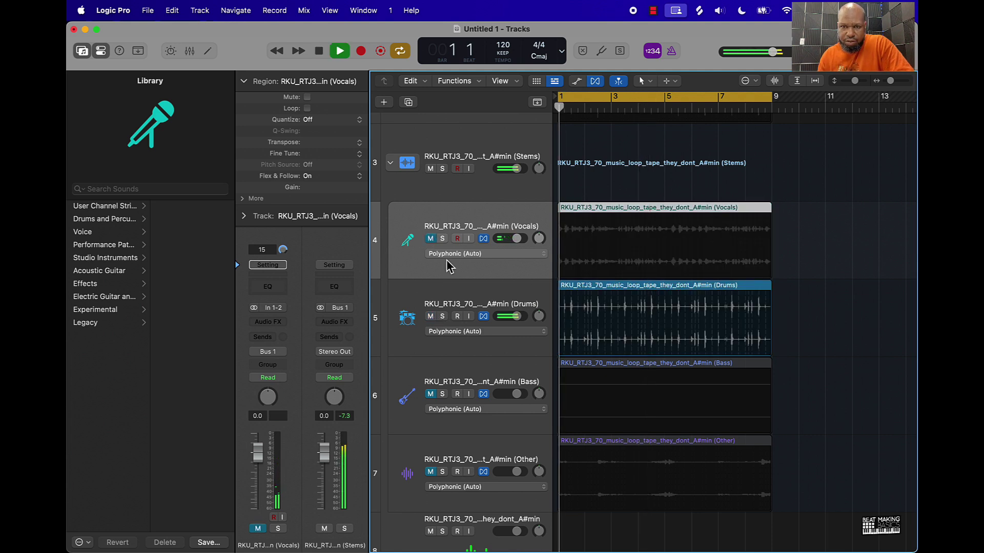
key(space)
Mute Drums, unmute Other, and play the Other stem alone
click(430, 317)
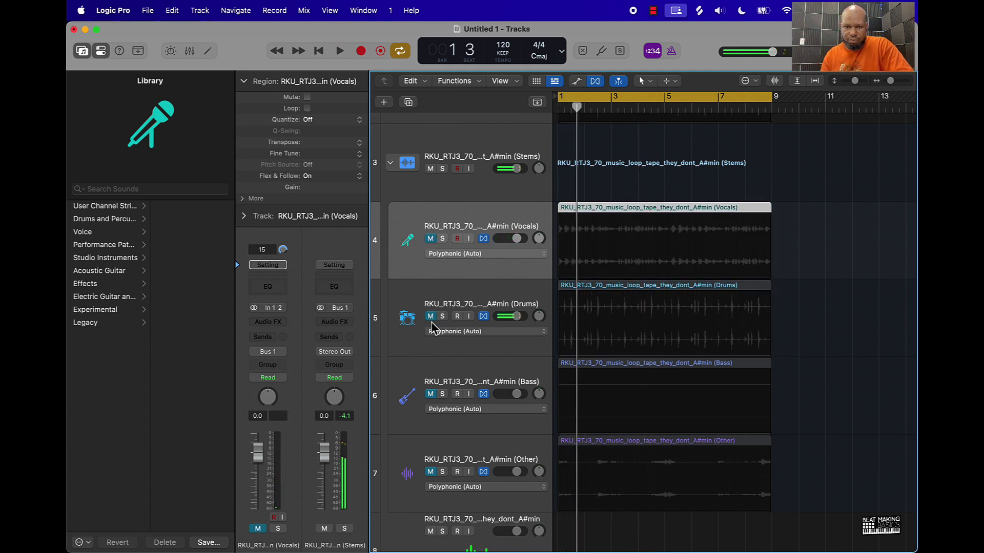
scroll(435, 471, right, 1)
click(430, 472)
key(space)
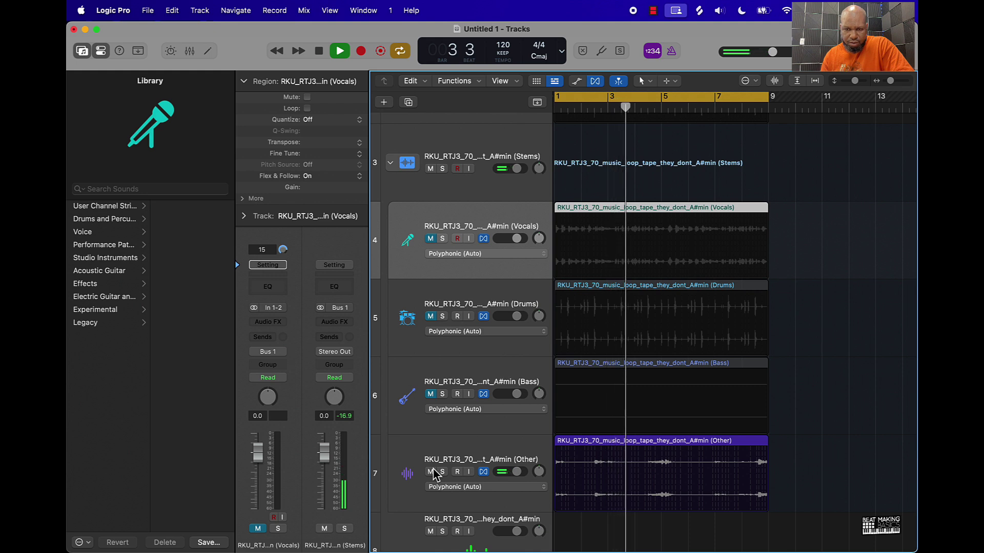
key(space)
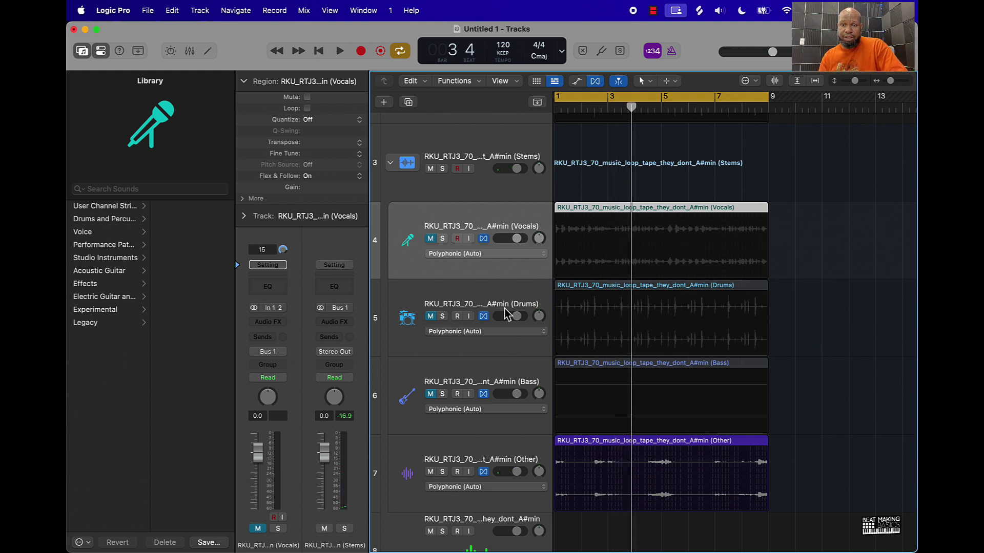
Move the Other region below track 8 and the Vocals region onto new bottom tracks
scroll(600, 318, down, 3)
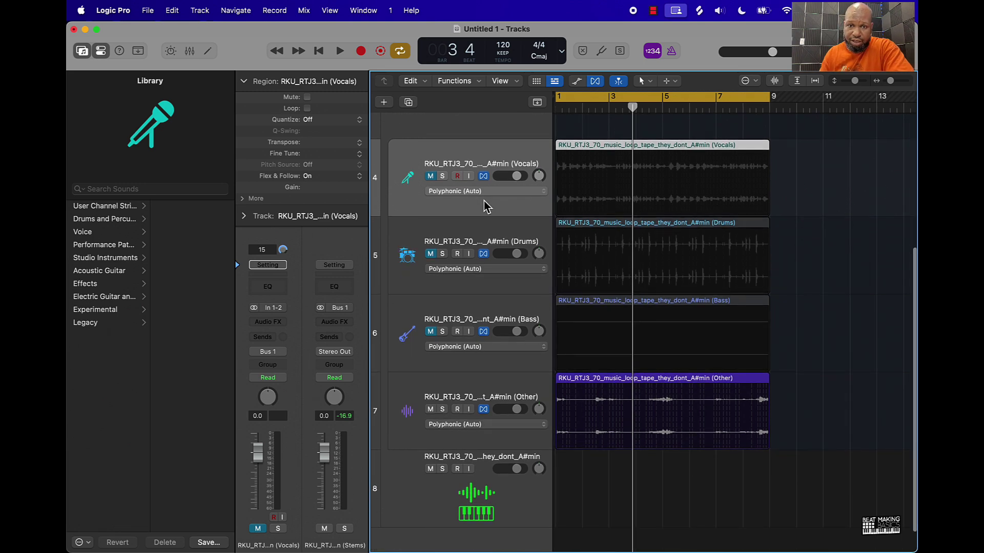
scroll(584, 383, down, 2)
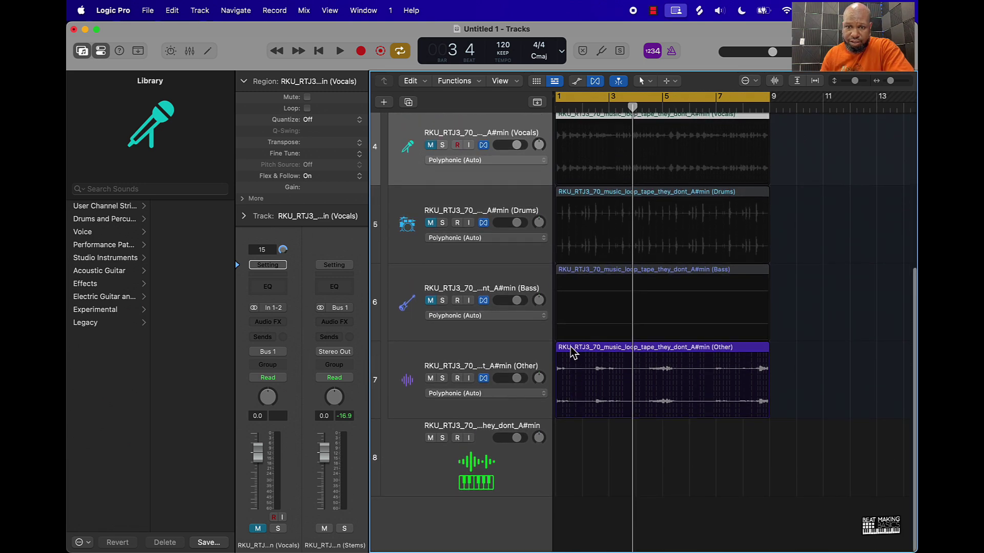
drag(575, 353, 570, 509)
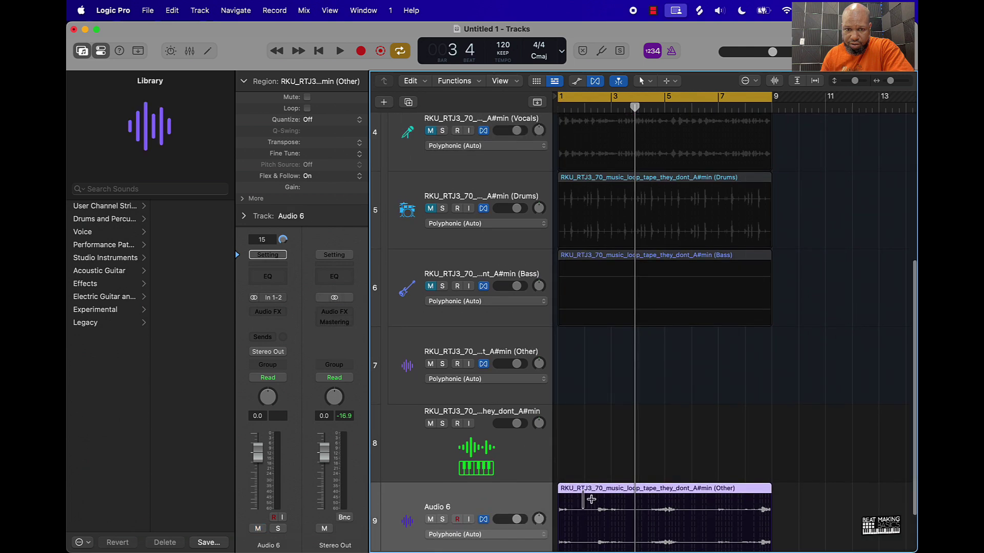
scroll(553, 387, up, 6)
drag(600, 201, 601, 520)
Unmute the Vocals track, solo Audio 6 and Audio 7, and play the two stems
click(431, 515)
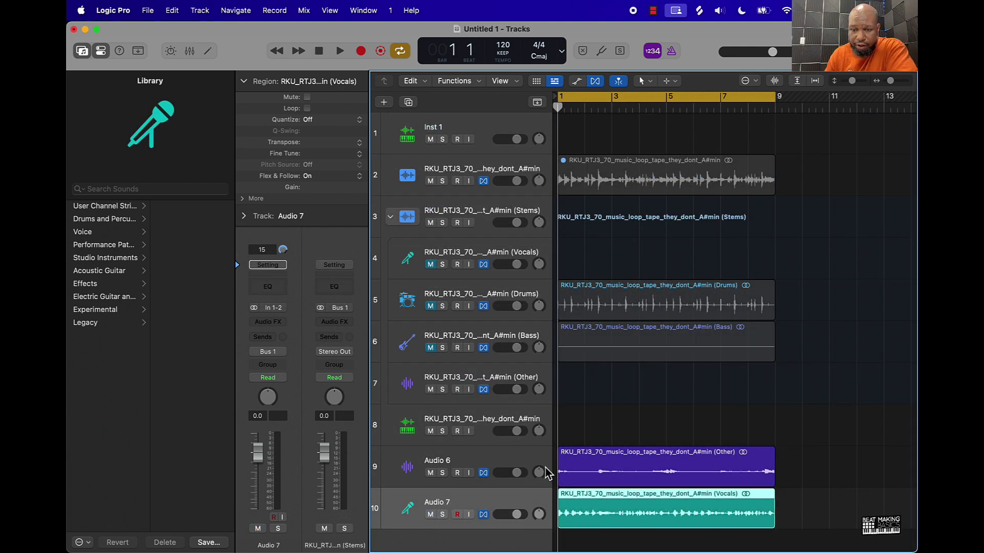
scroll(552, 466, down, 2)
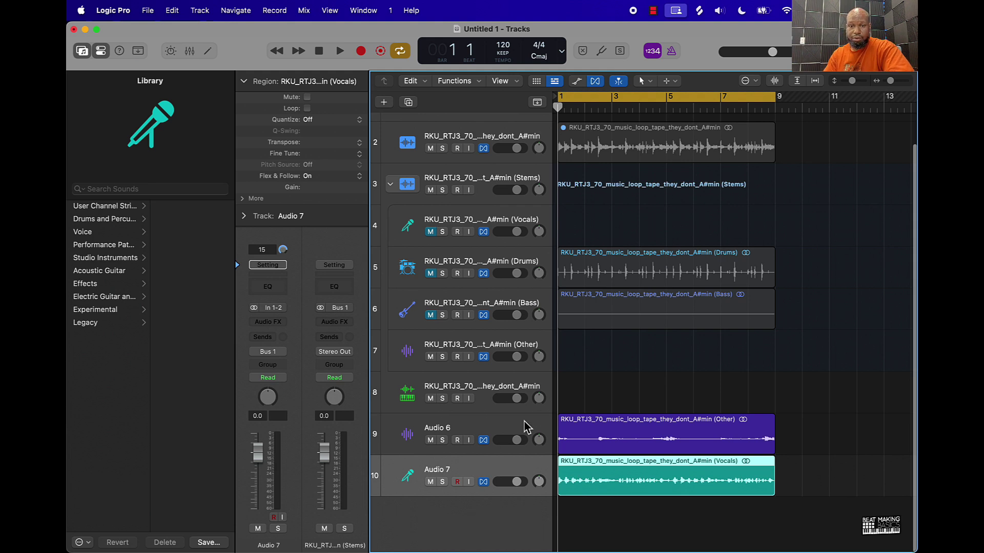
drag(443, 442, 444, 478)
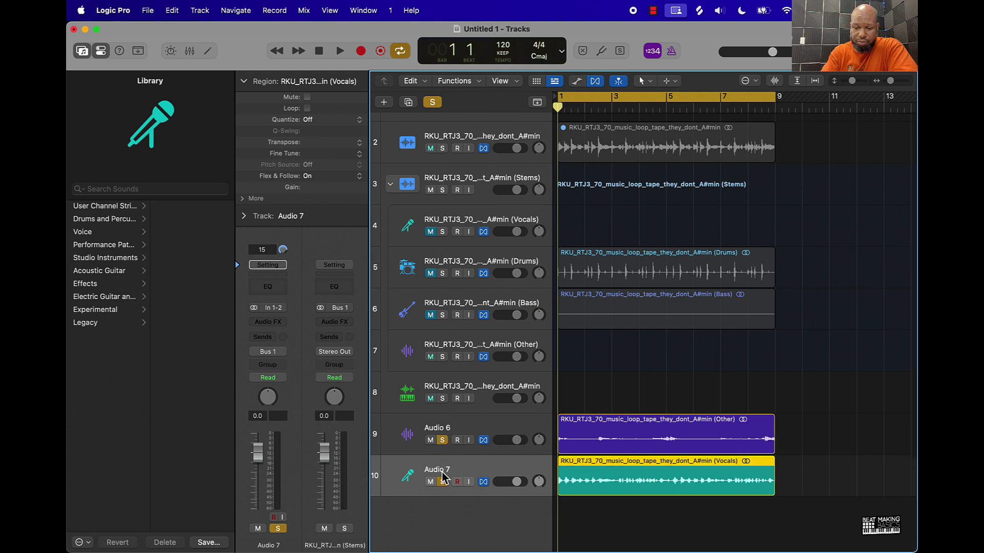
key(space)
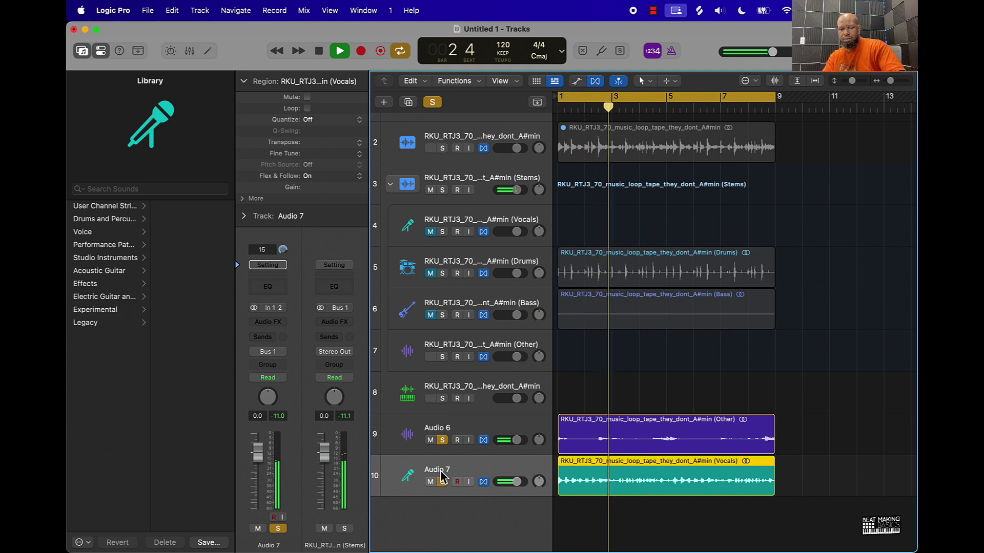
key(space)
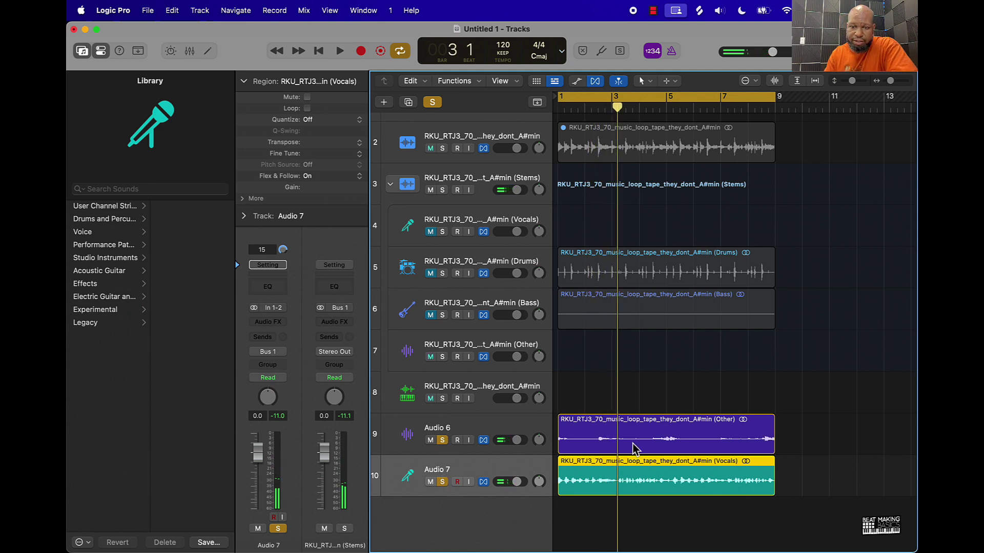
drag(815, 434, 709, 430)
Bounce the Other and Vocals regions in place to a new track
right_click(710, 430)
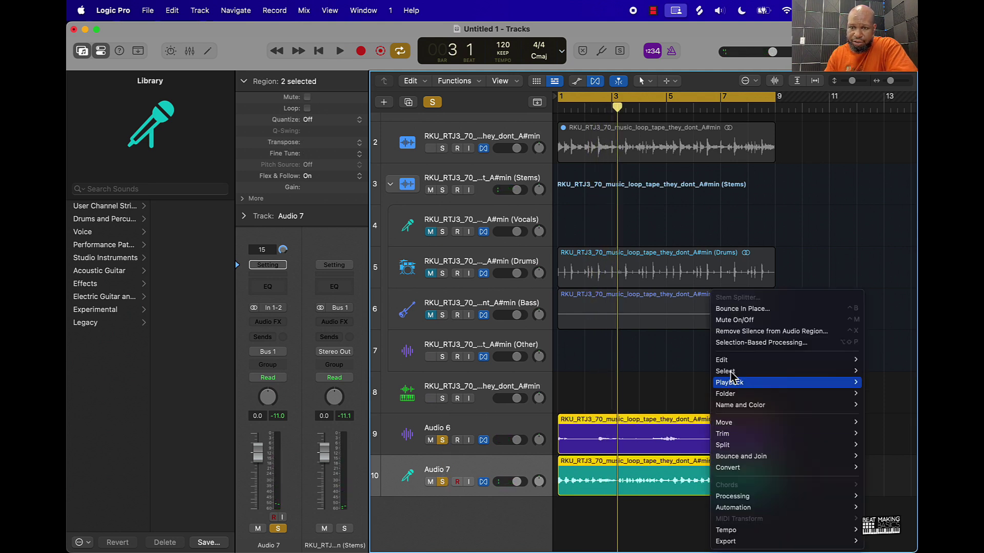
click(746, 311)
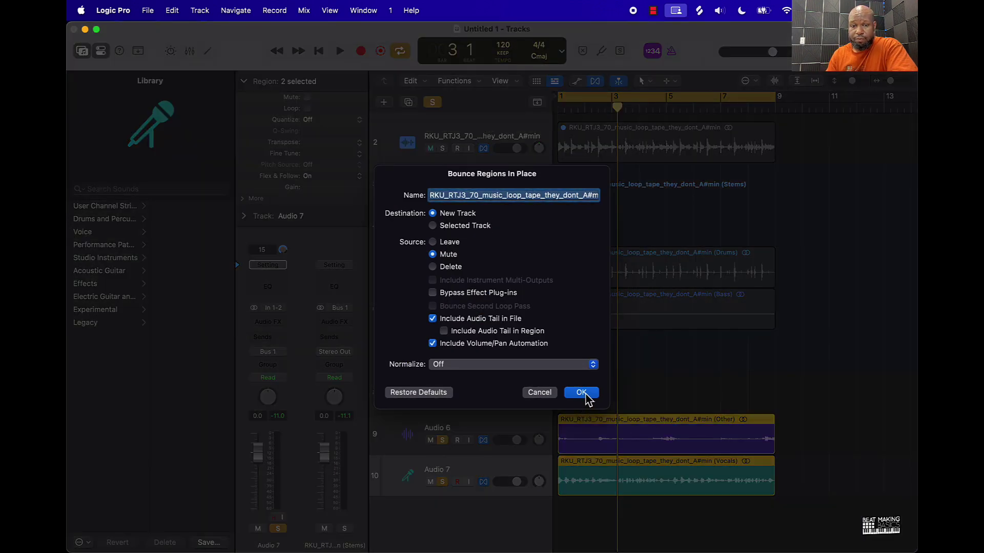
click(581, 393)
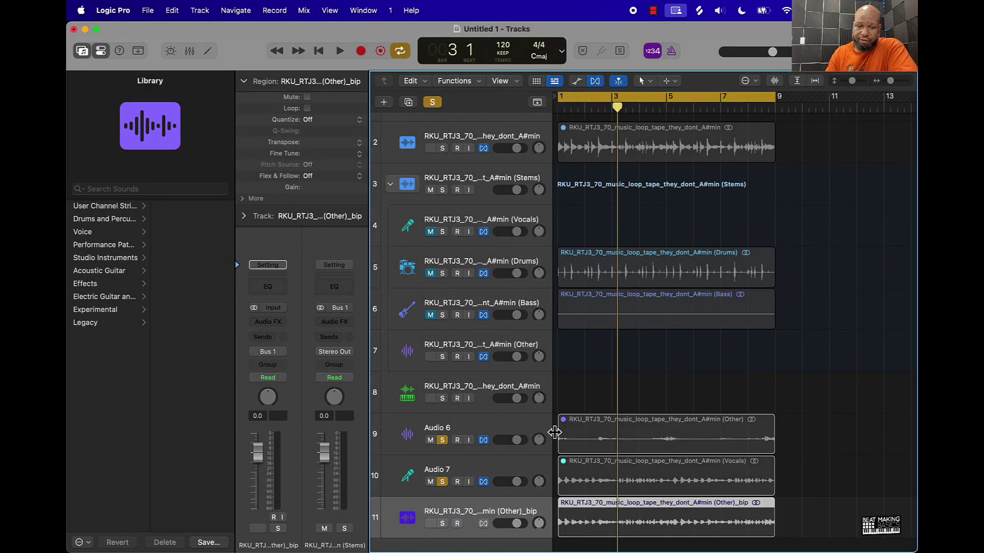
Turn off solo on Audio 6 and Audio 7 and play the new (Other)_bip track
click(443, 482)
click(442, 440)
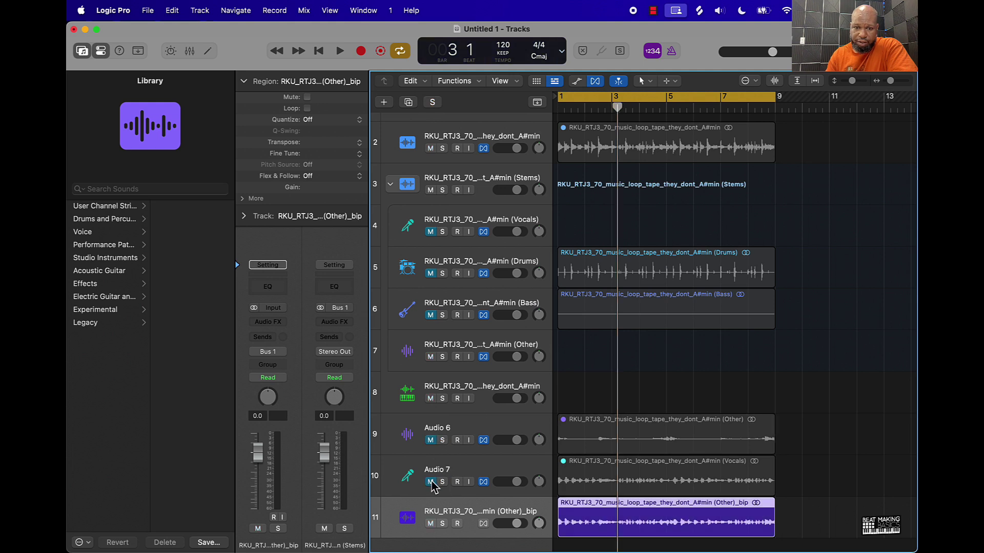
scroll(570, 483, down, 2)
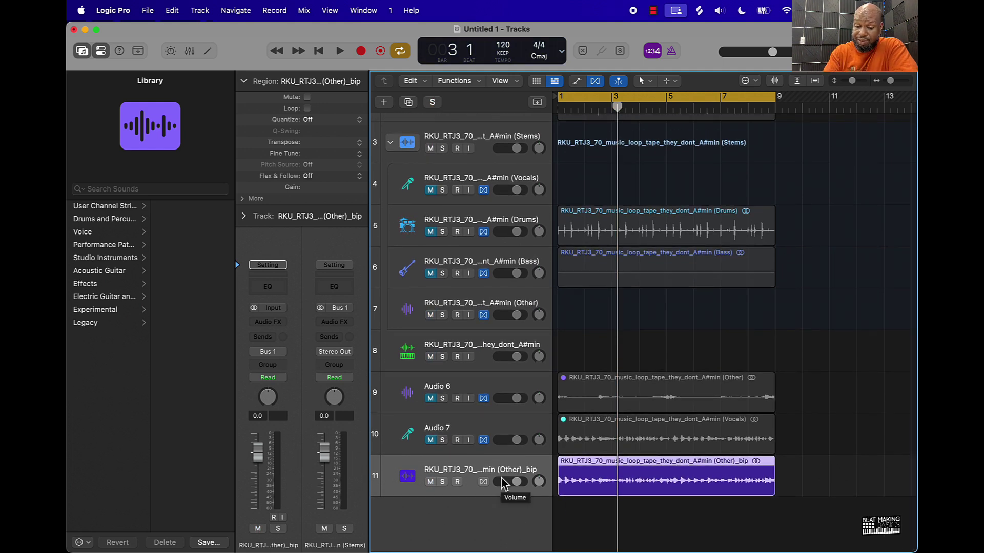
key(space)
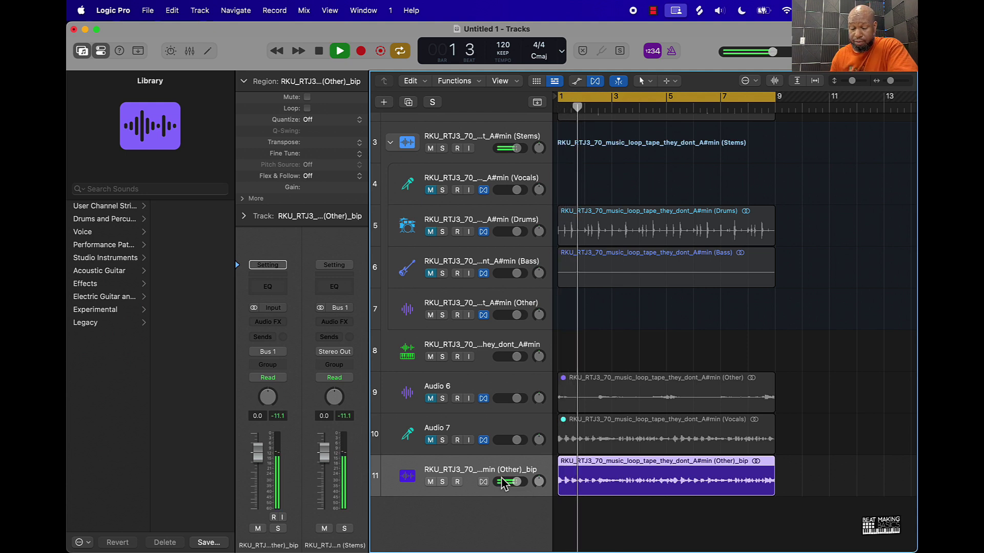
key(space)
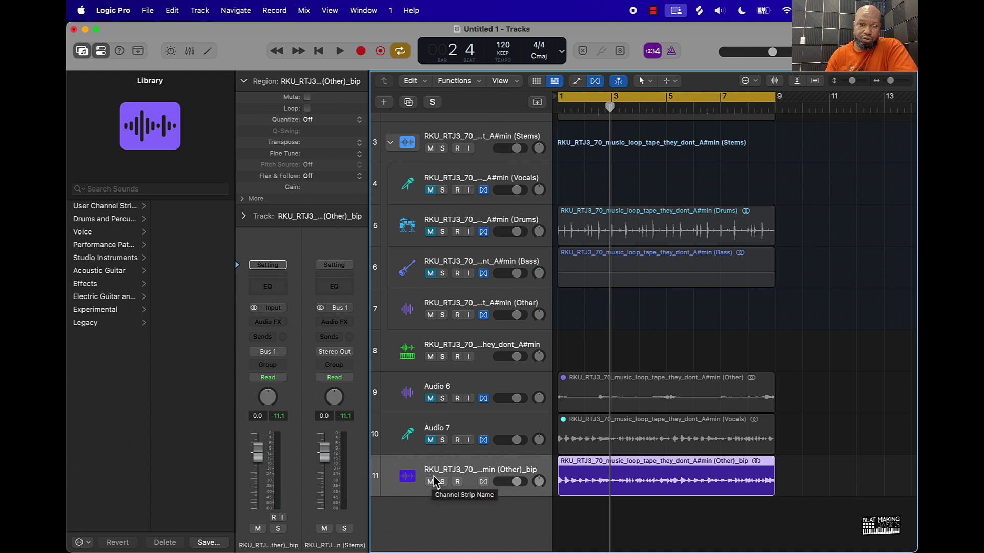
click(285, 327)
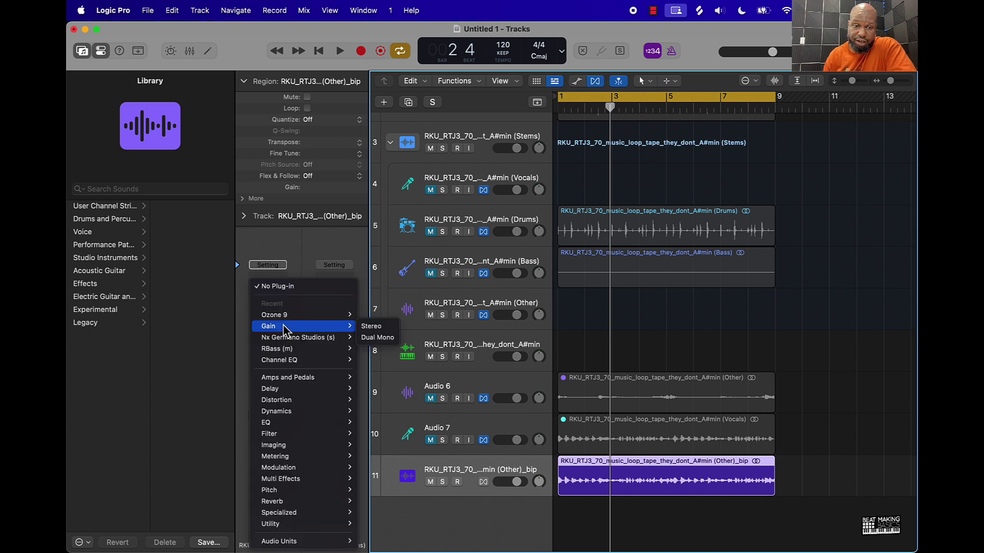
With playback running, drop the beat 3–3.5 slice lower in Beat Breaker's Time mode
mouse_move(302, 484)
mouse_move(398, 482)
click(438, 481)
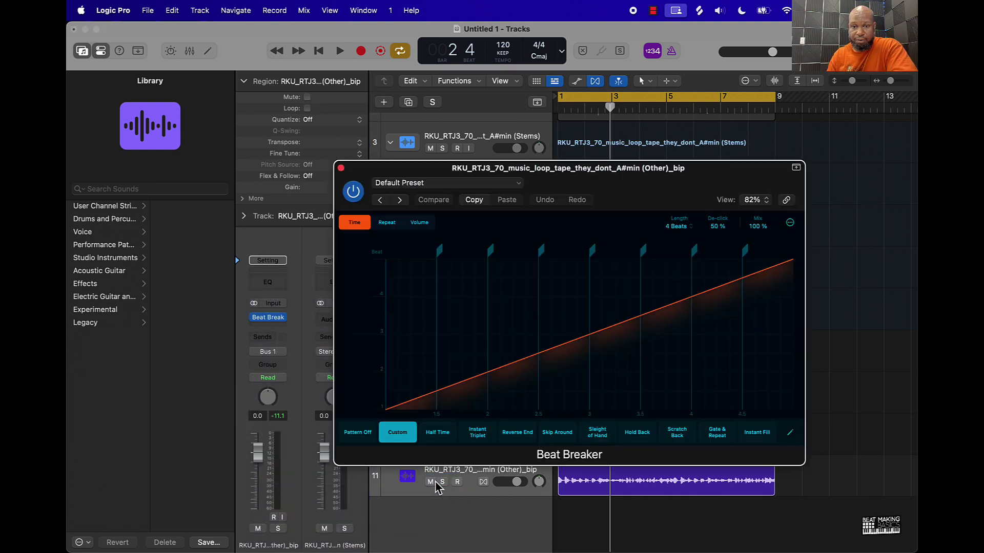
key(space)
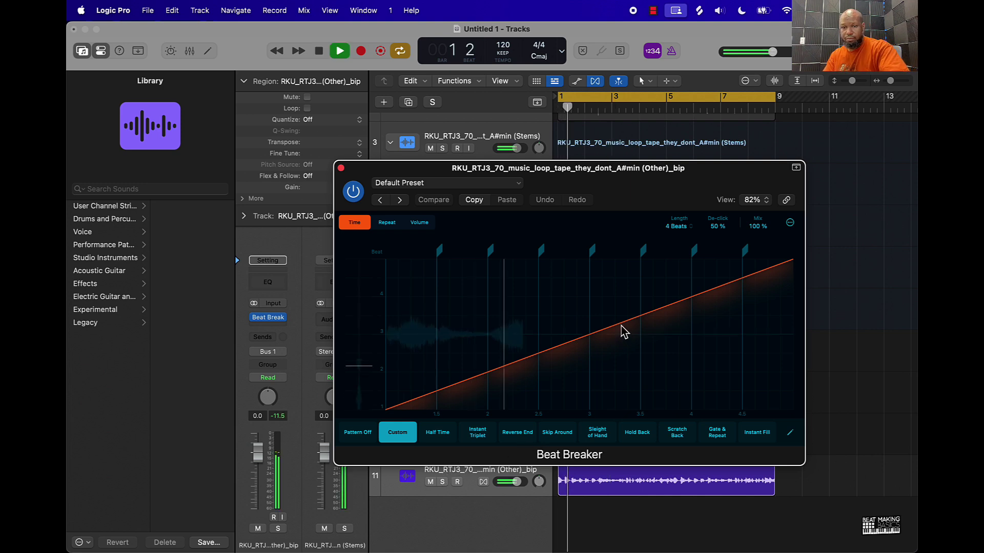
drag(619, 331, 619, 358)
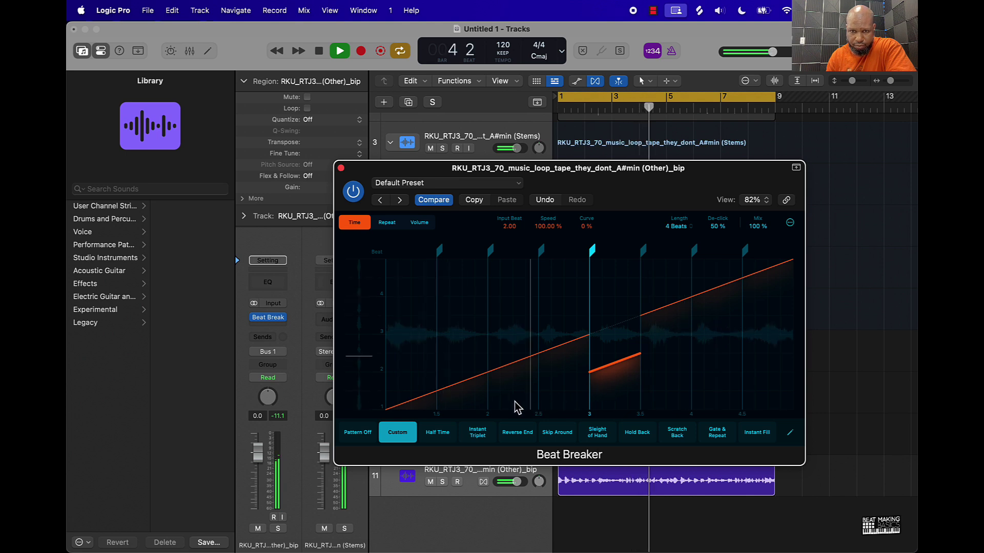
In Repeat mode, try and remove repeats on beat 1, then give the beat 1.5–2 slice two repeats
click(388, 223)
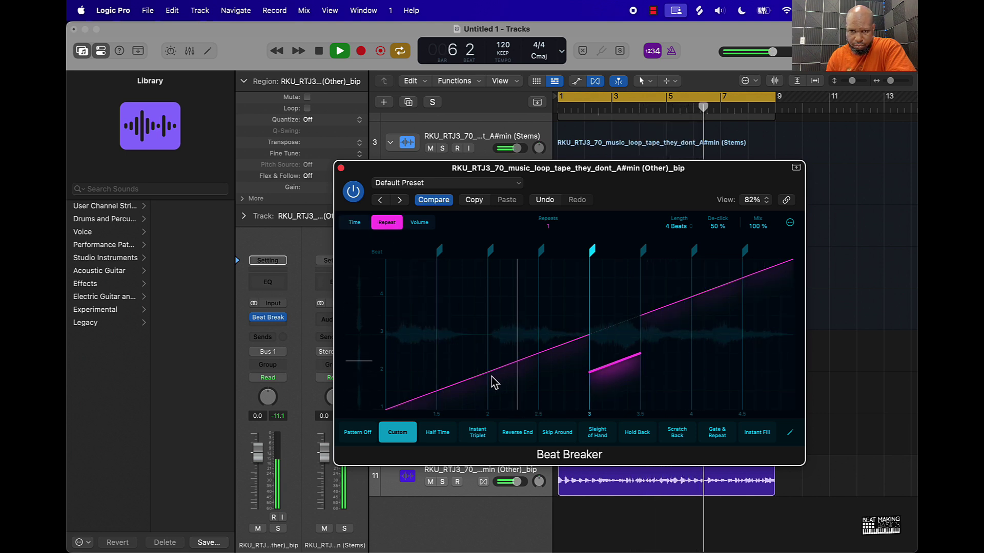
drag(417, 401, 424, 375)
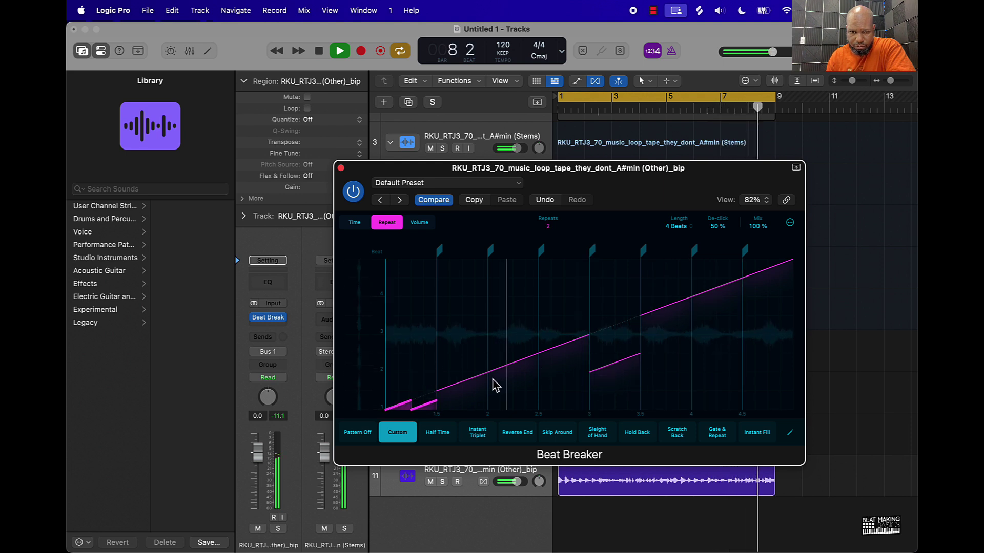
drag(406, 406, 417, 413)
click(468, 373)
drag(468, 373, 464, 403)
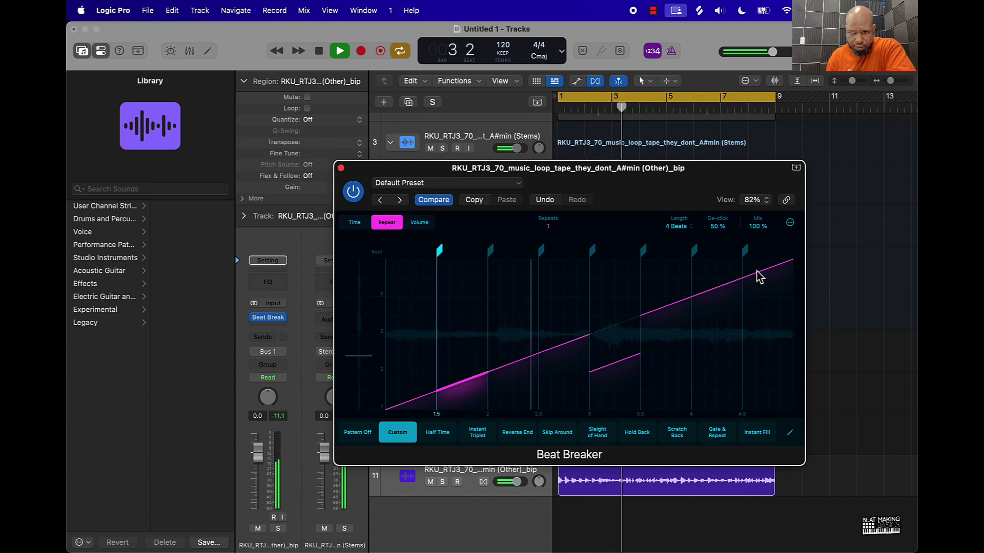
Give the last slice two repeats and the beat-4 slice four repeats, then stop playback and close Beat Breaker
drag(758, 276, 764, 248)
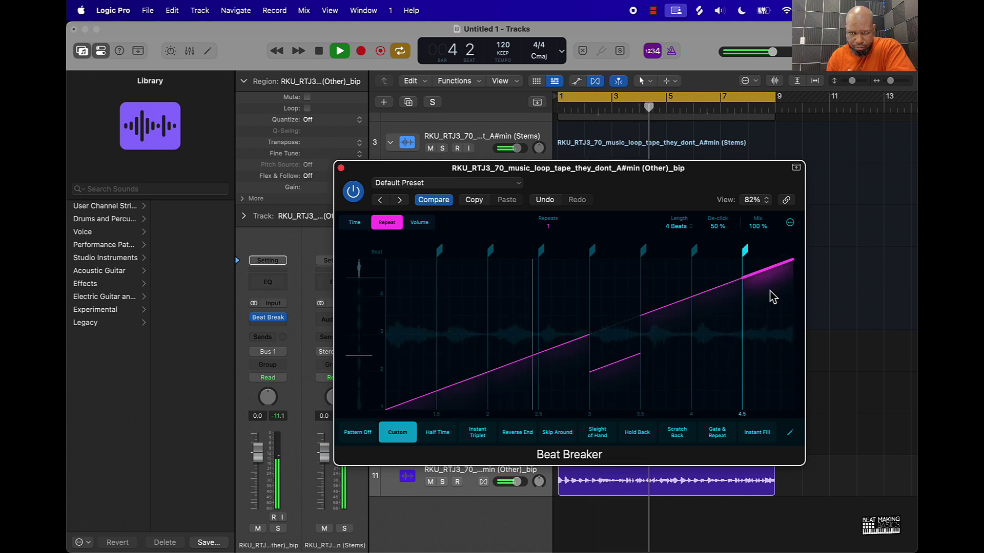
drag(731, 297, 723, 236)
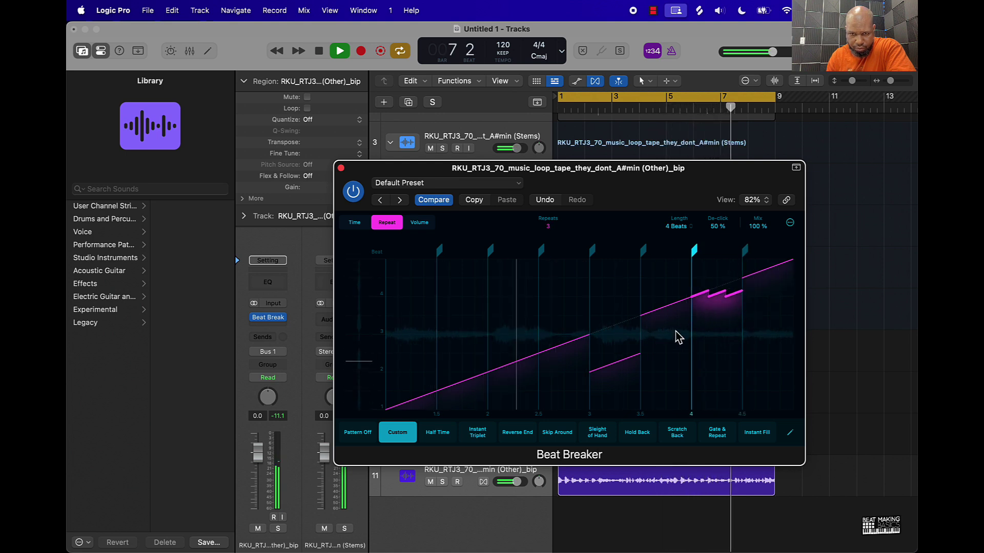
drag(713, 303, 724, 275)
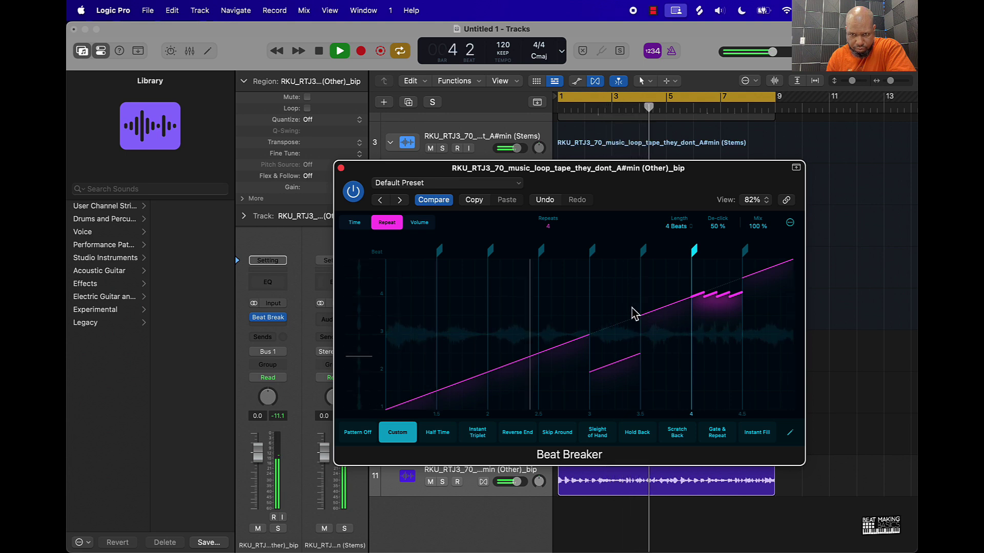
key(space)
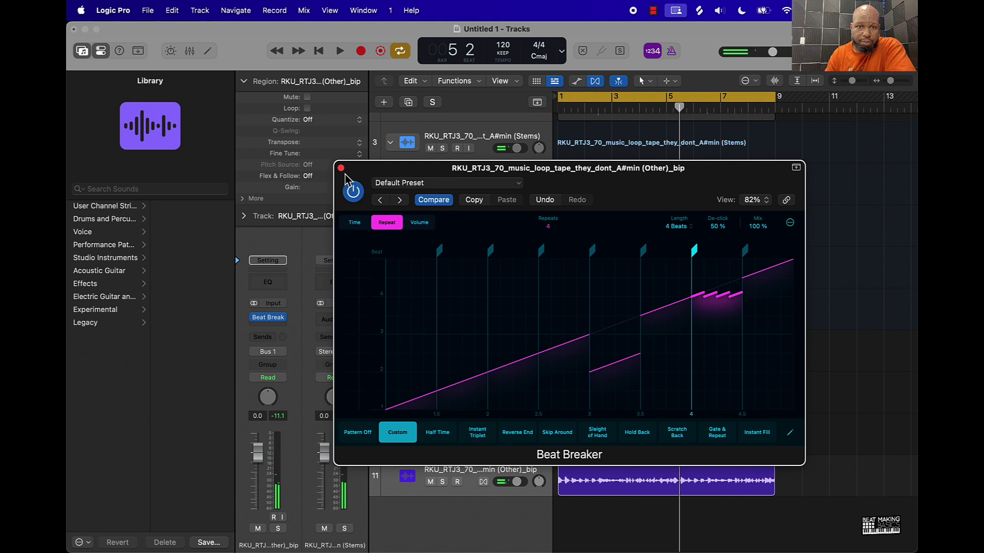
click(340, 168)
Insert Step FX (Stereo) from Multi Effects after Beat Breaker on the Other stem track
click(281, 327)
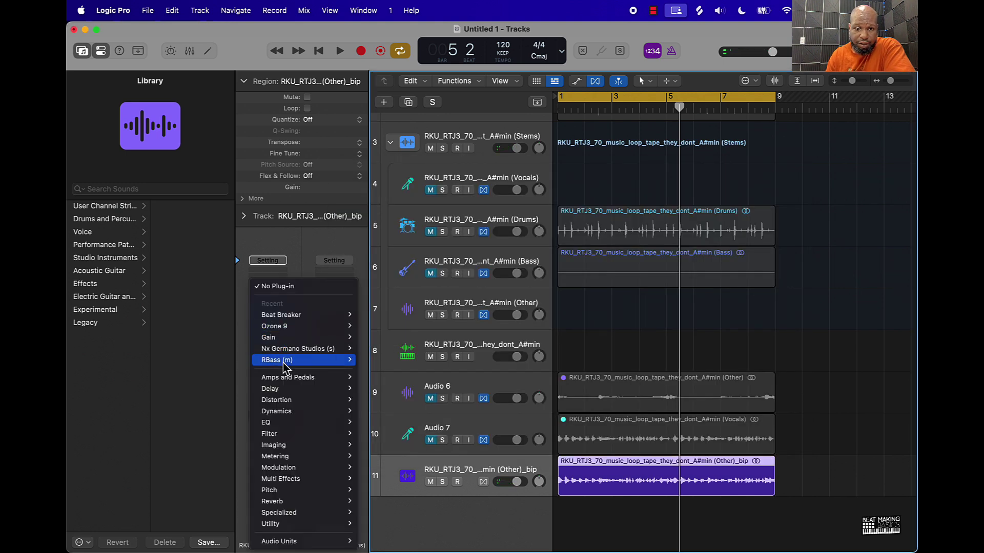
mouse_move(270, 481)
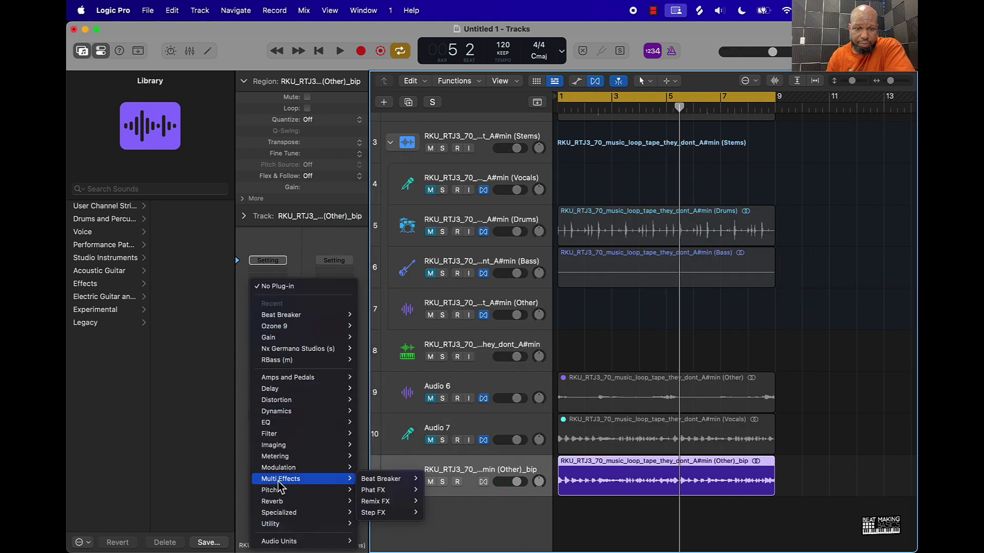
mouse_move(388, 514)
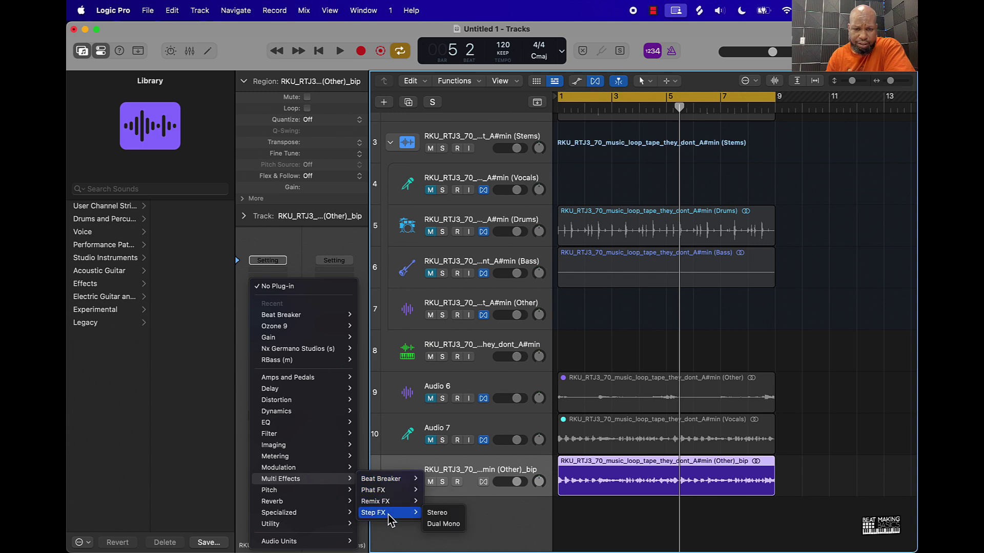
click(431, 515)
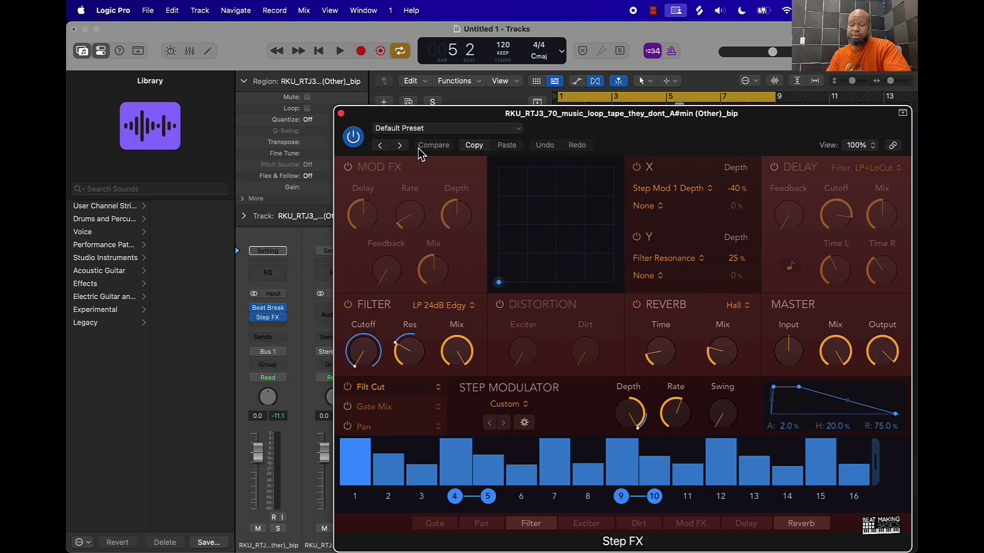
Step through Step FX presets while playing to reach Bubbling Shimmer, then stop and close it
key(space)
click(400, 146)
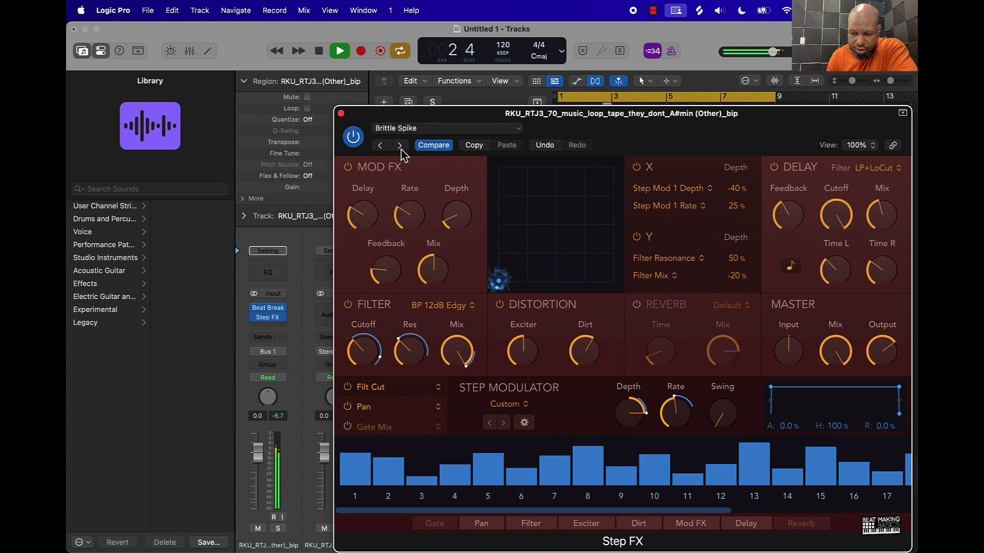
click(400, 149)
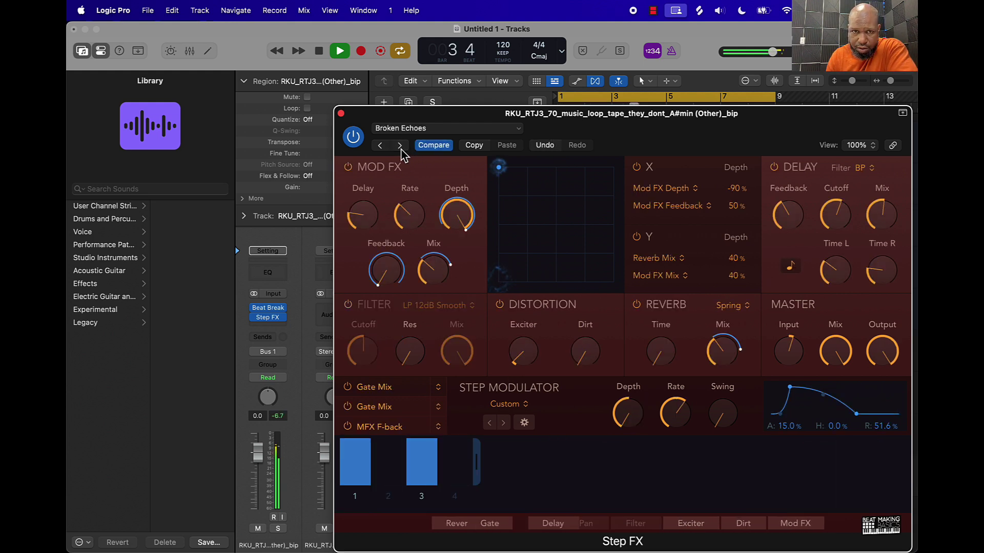
click(400, 146)
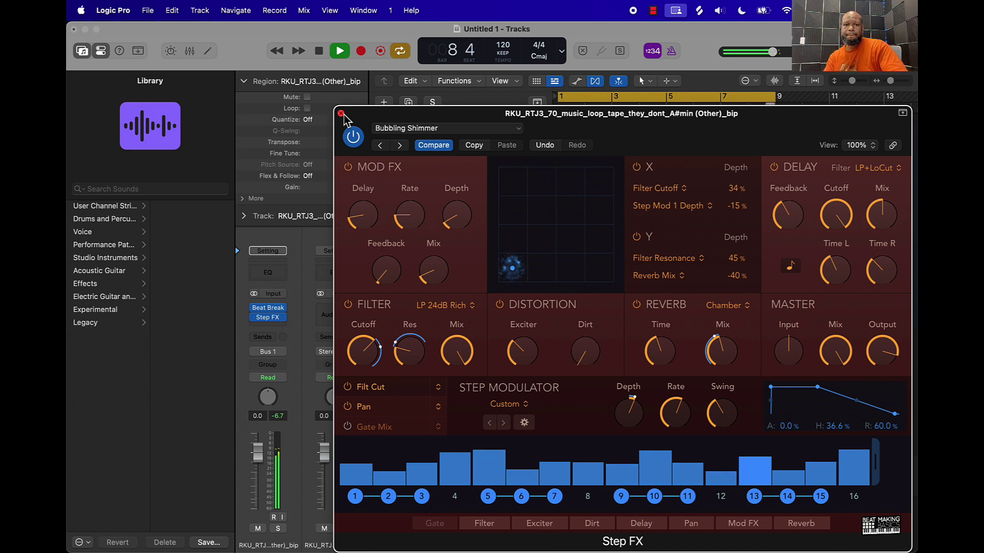
key(space)
key(super+w)
Bounce the Other_bip region in place onto a new track
right_click(585, 474)
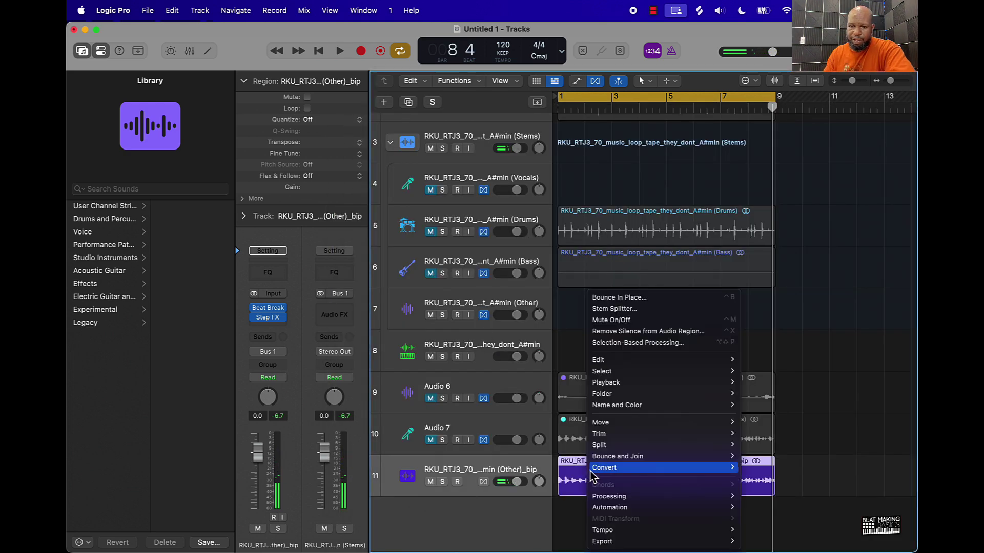
click(616, 299)
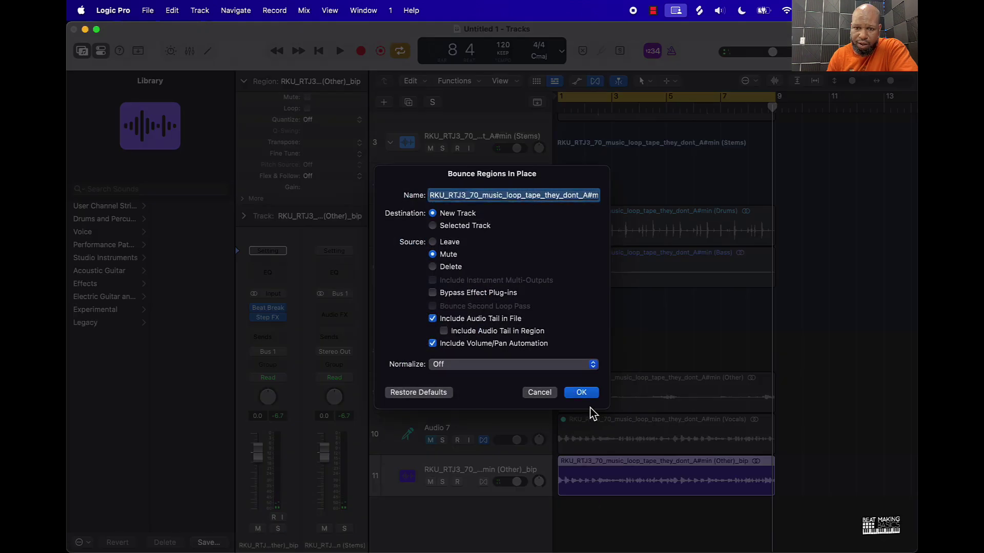
click(582, 392)
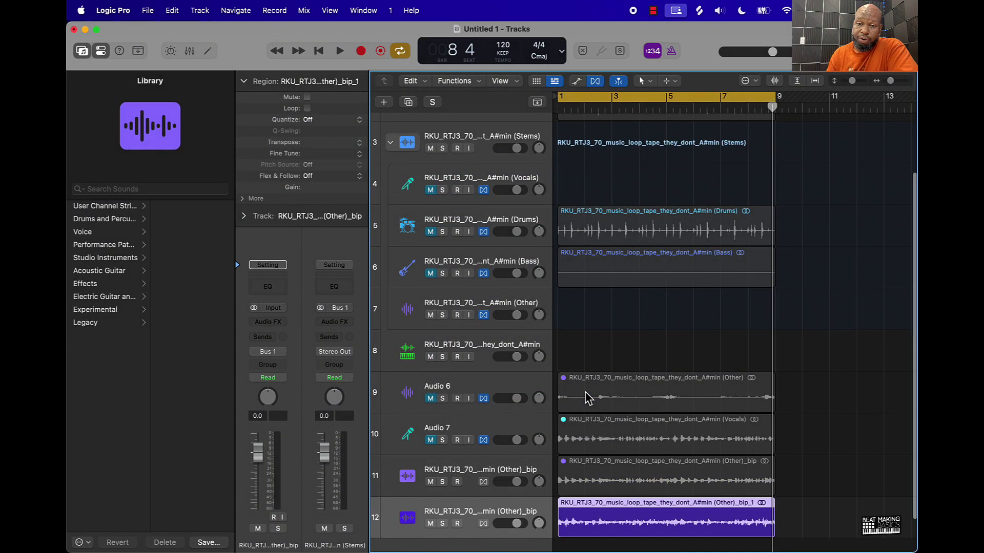
Audition the bounced (Other)_bip_1 audio and load it into a new Quick Sampler instrument track
scroll(568, 461, down, 2)
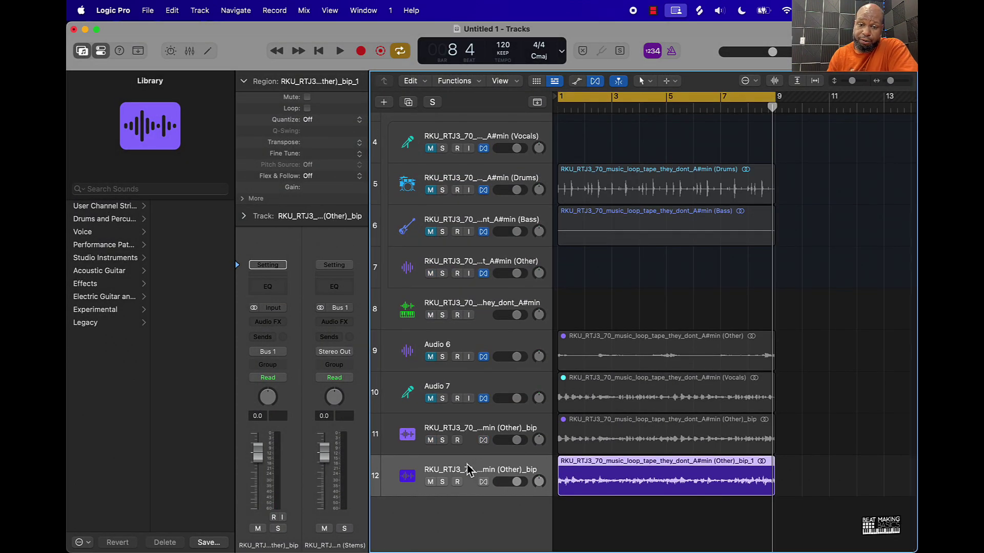
key(space)
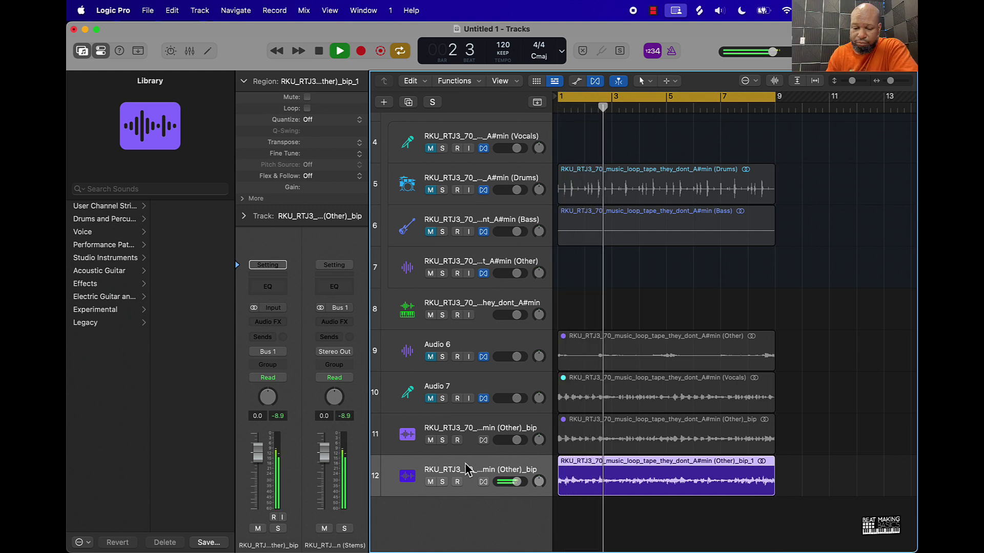
key(space)
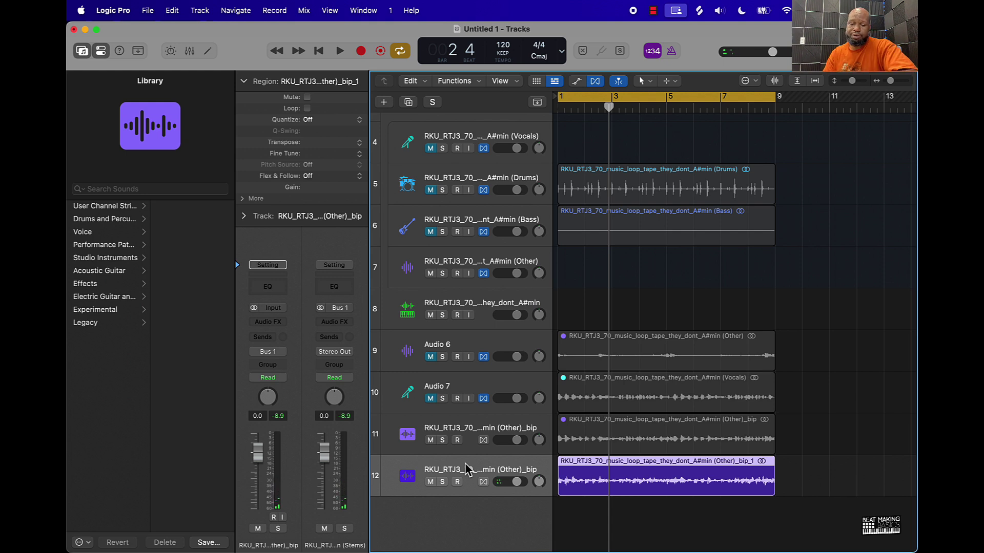
drag(584, 478, 459, 495)
click(431, 482)
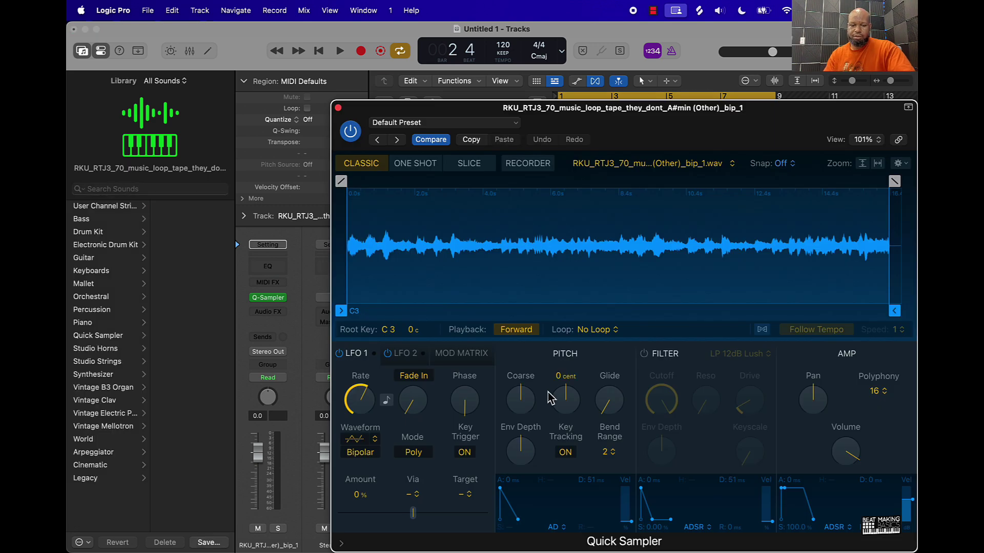
Open Musical Typing, move it aside, and switch Quick Sampler playback from Forward to Reverse
key(super+k)
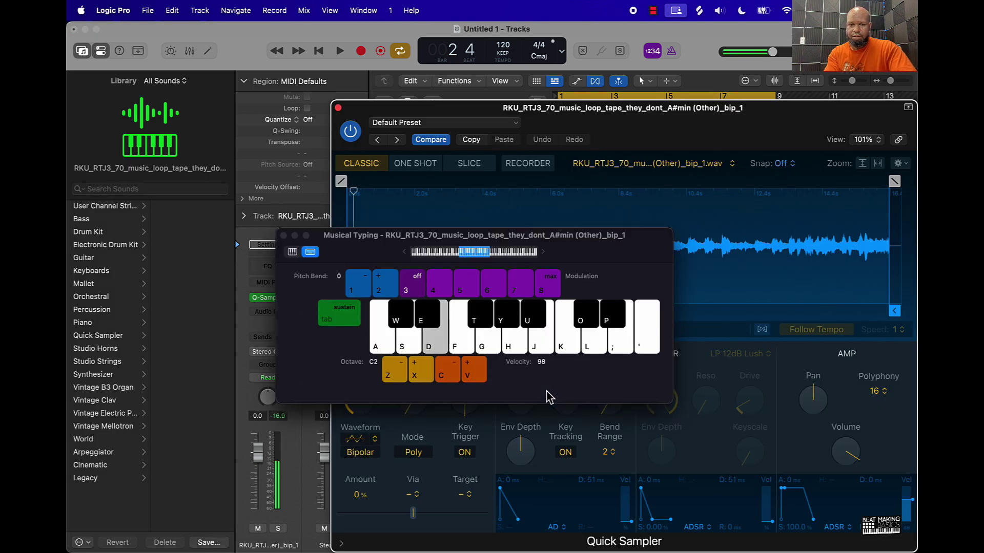
click(762, 332)
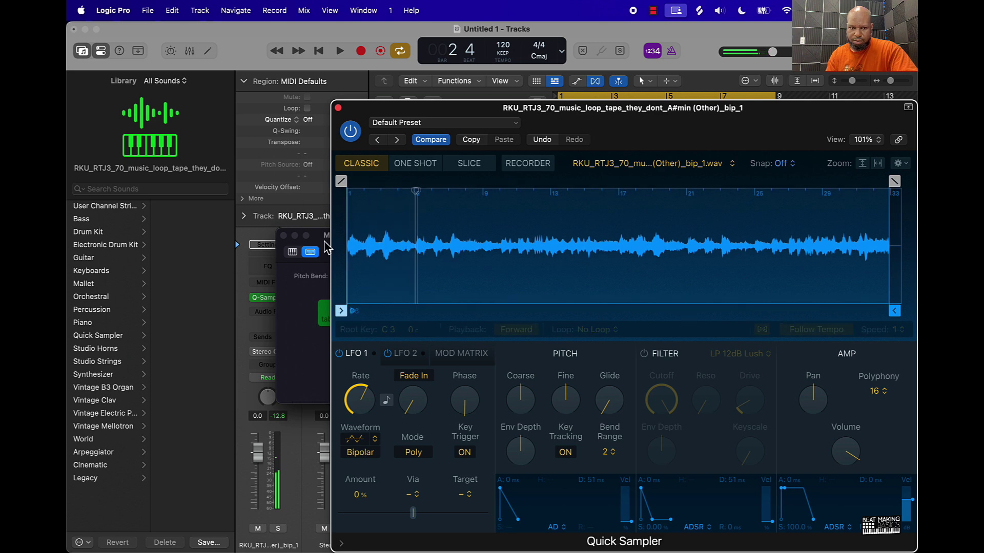
drag(325, 241, 189, 290)
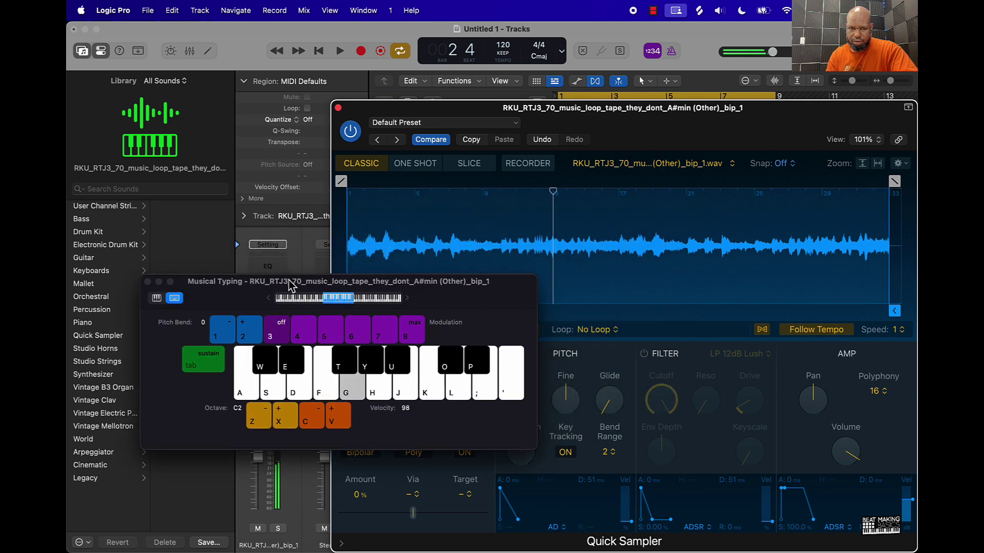
click(561, 320)
click(528, 332)
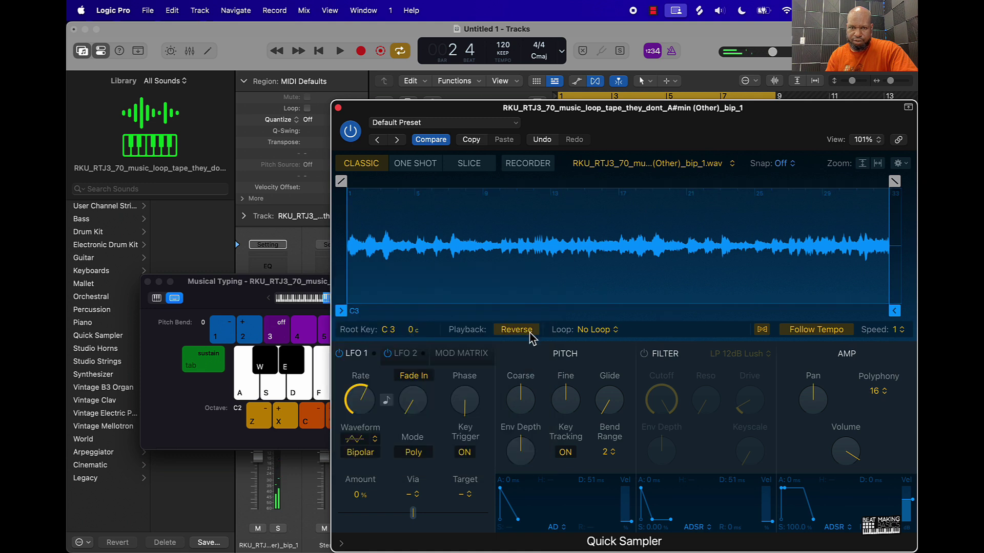